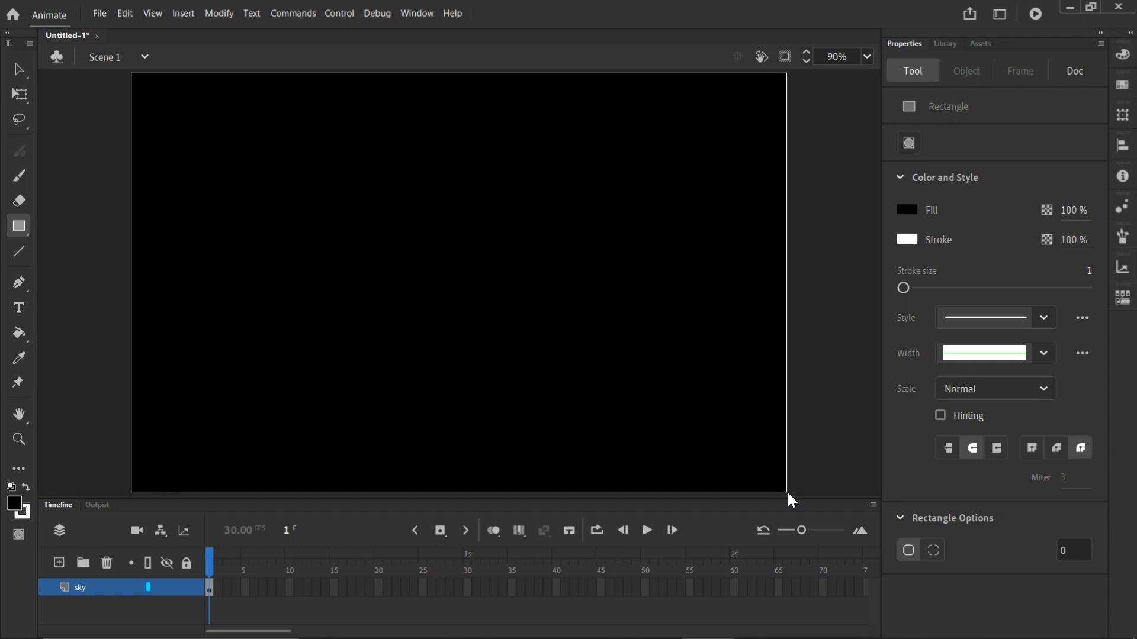
Step: Undo the outline drawn around the black stage-sized rectangle and change the rectangle's fill colour to blue #00CCFF
key("ctrl+z")
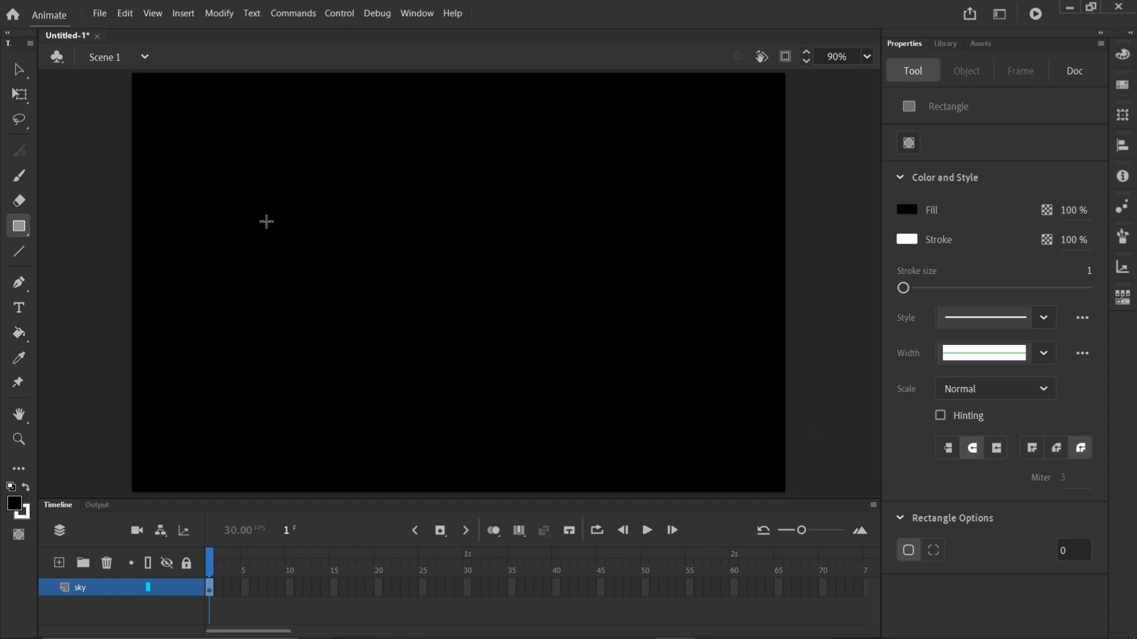
left_click(19, 70)
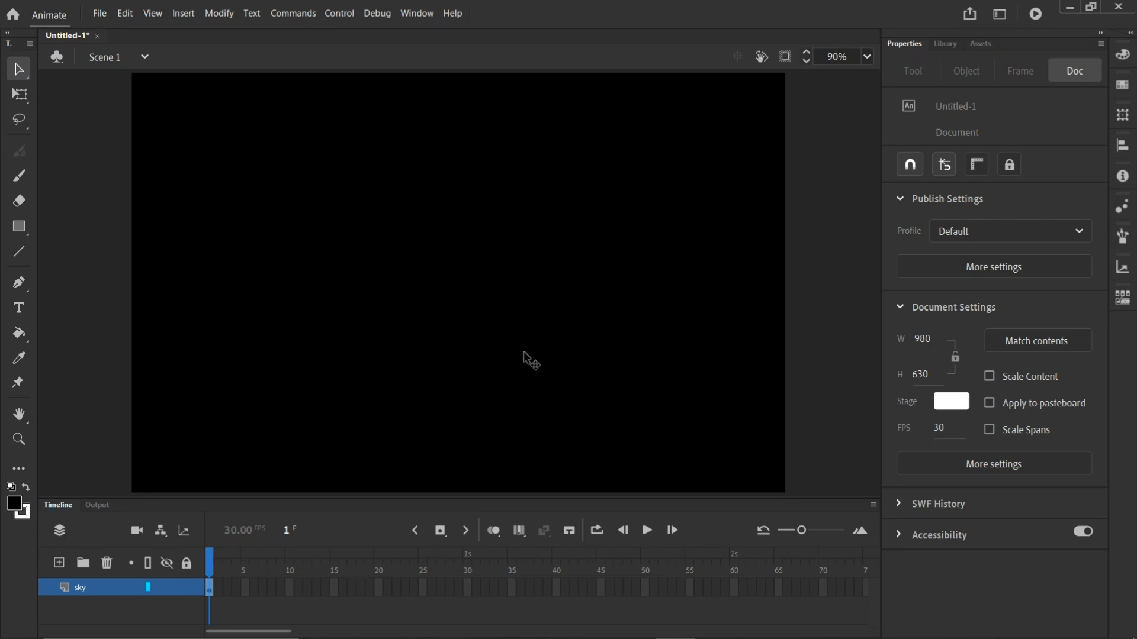
left_click(461, 296)
left_click(461, 296)
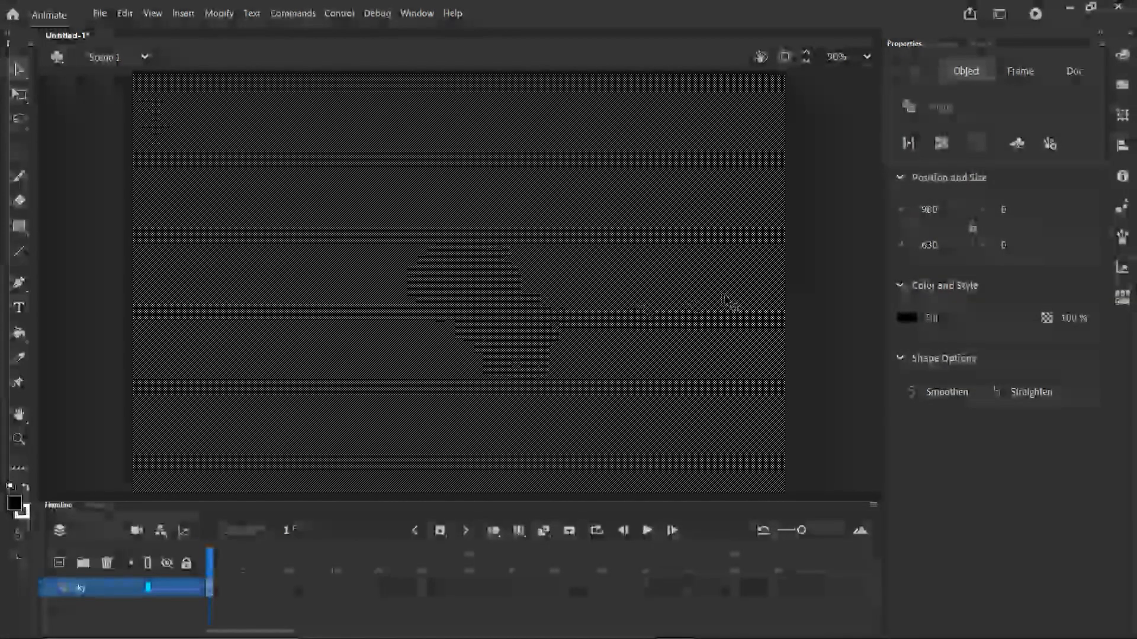
left_click(907, 318)
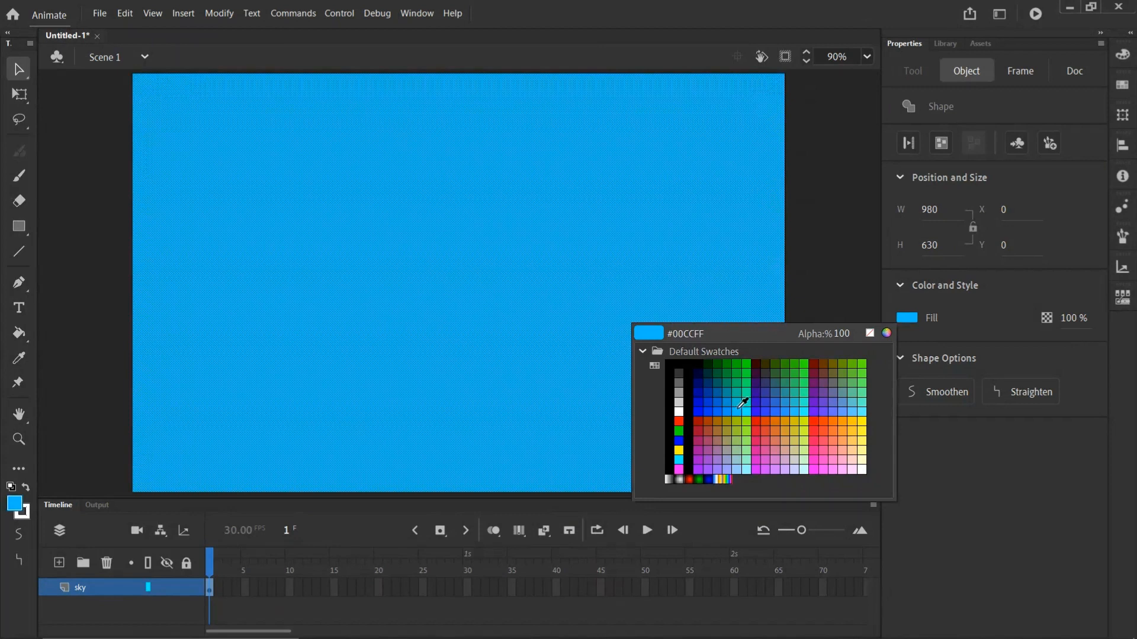
left_click(740, 407)
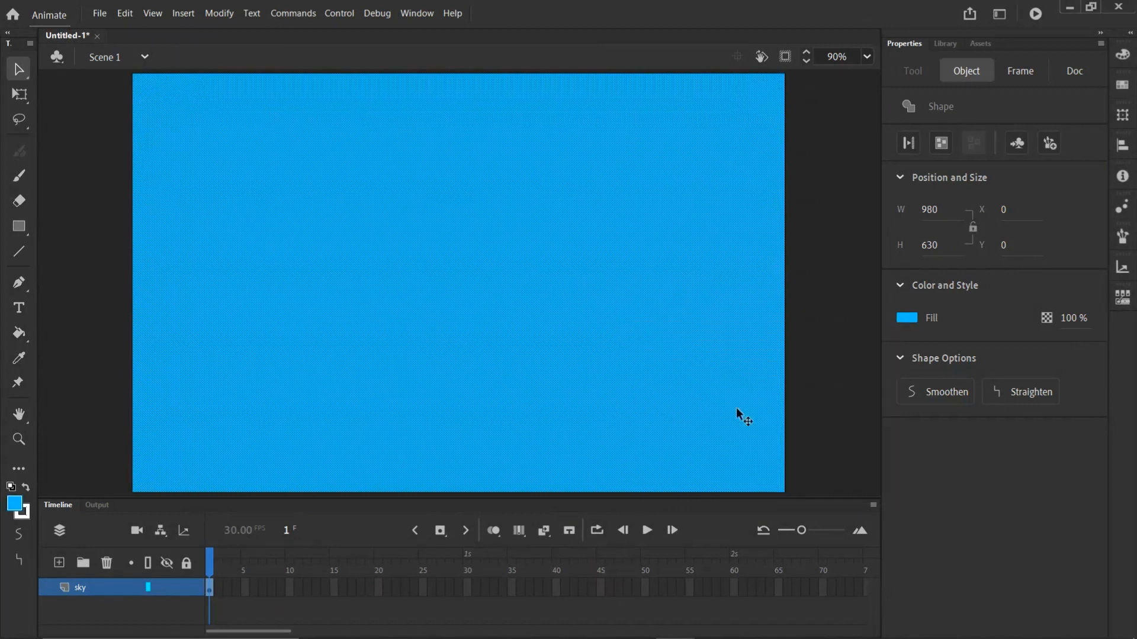
left_click(810, 401)
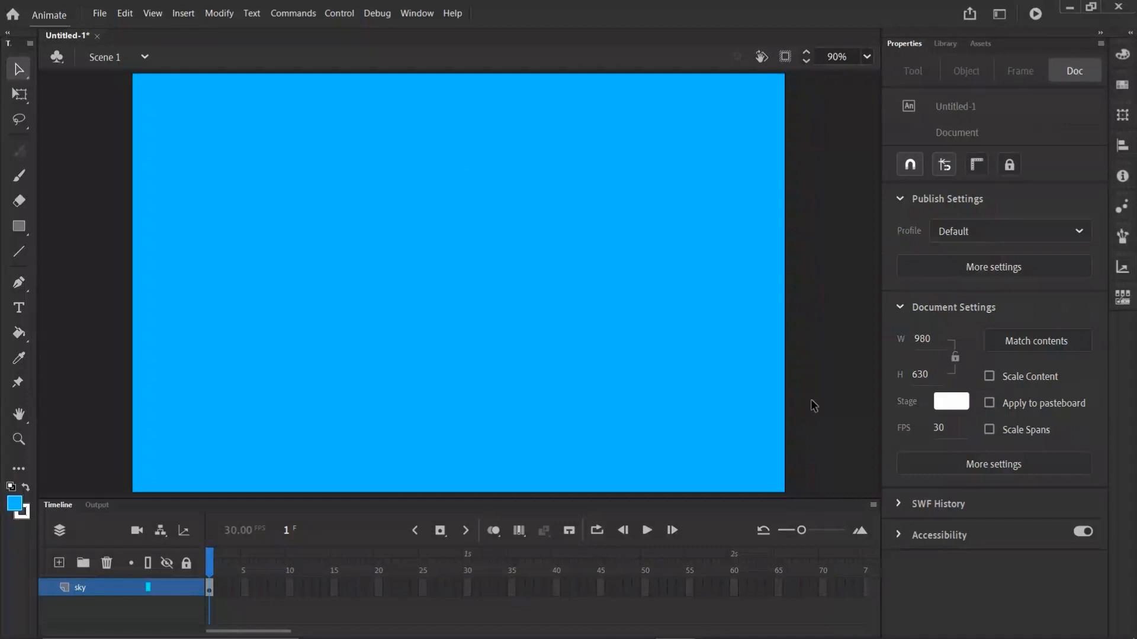
Step: Set the alpha of the blue sky rectangle's fill to 35%
left_click(473, 341)
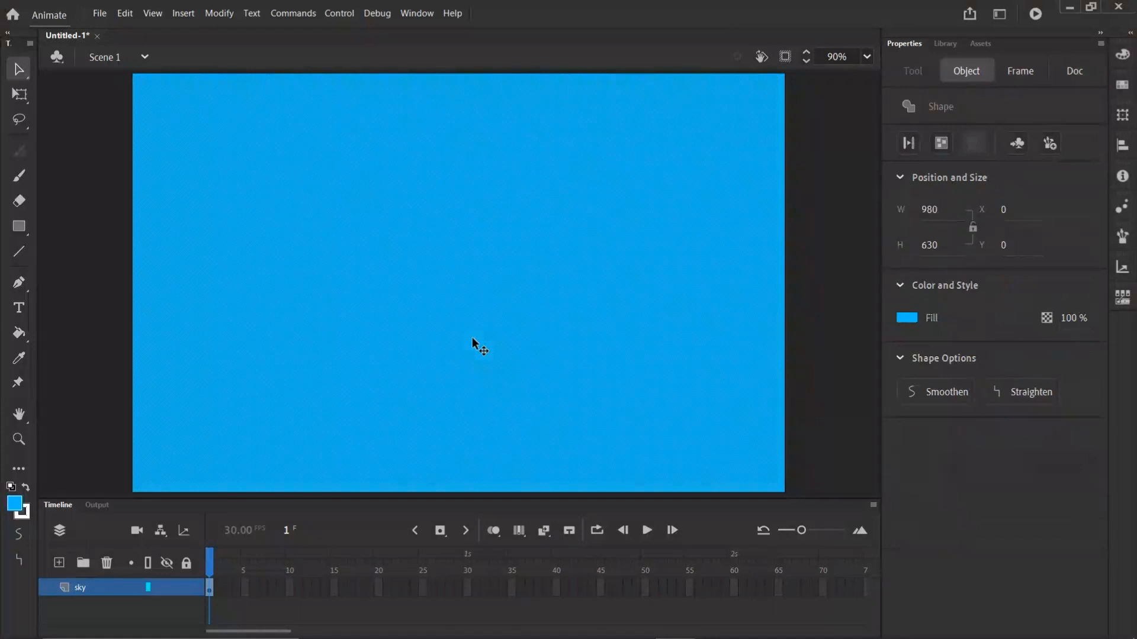
left_click(907, 318)
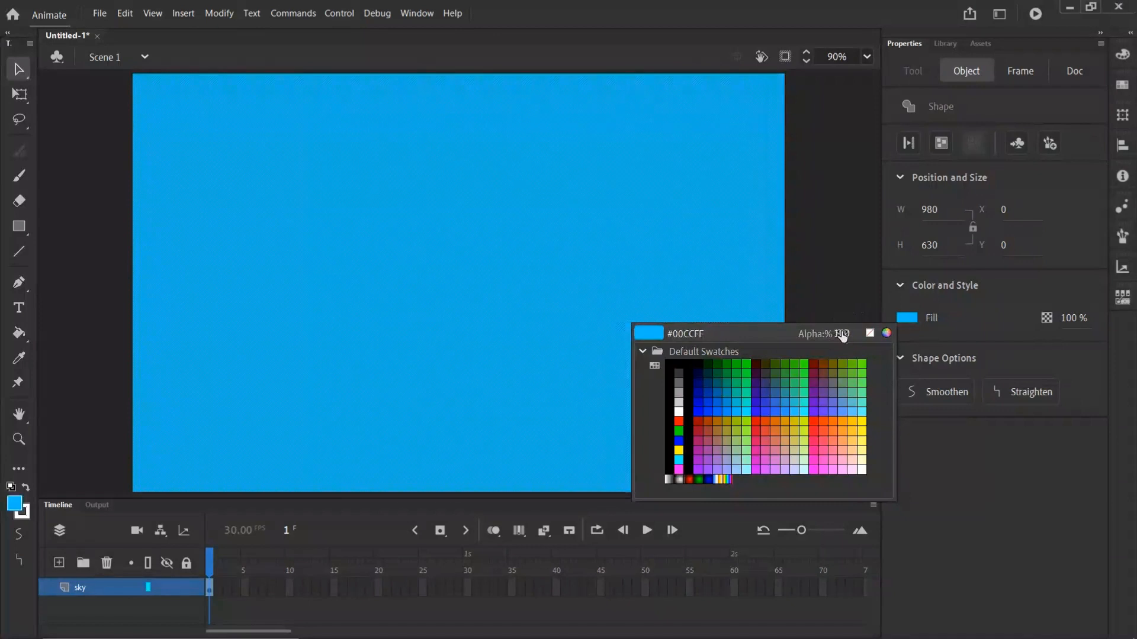
left_click(843, 333)
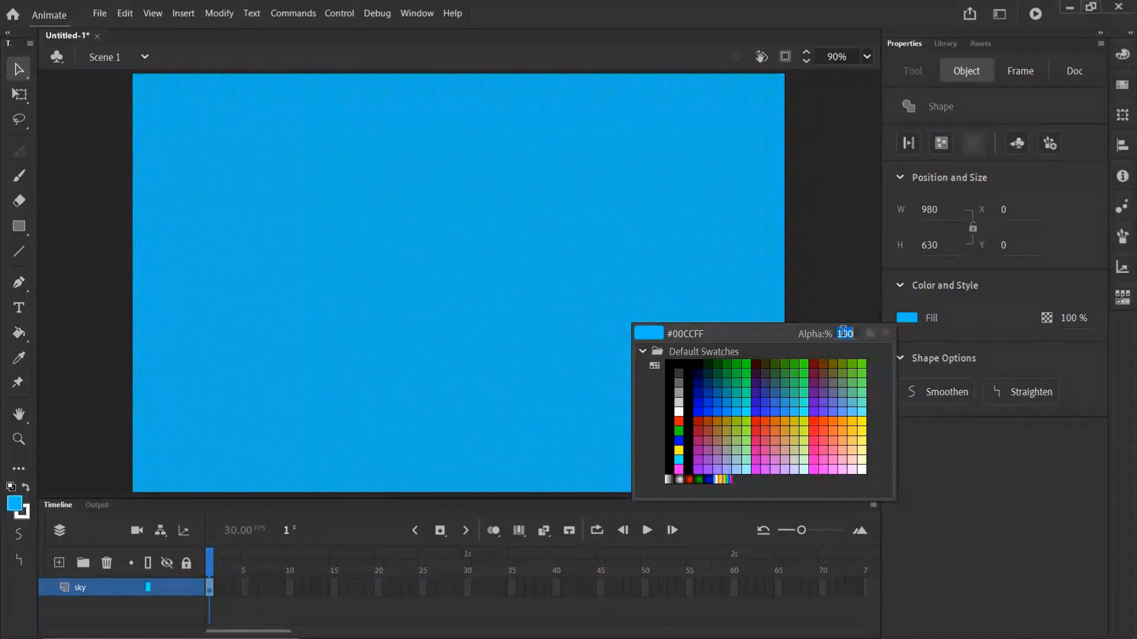
type("35")
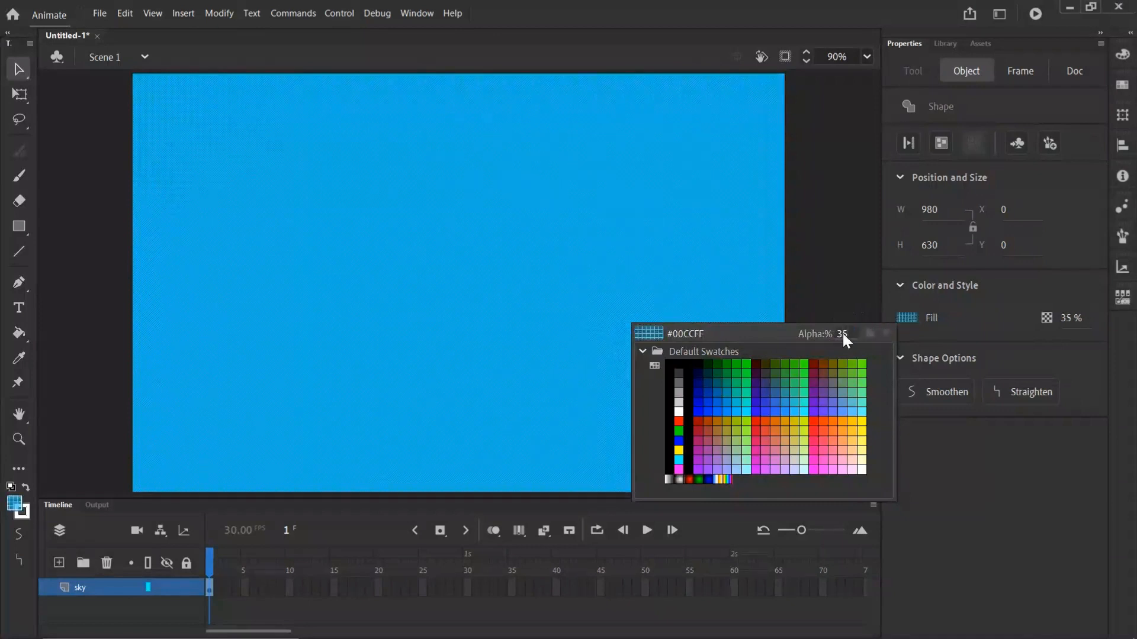
key("Return")
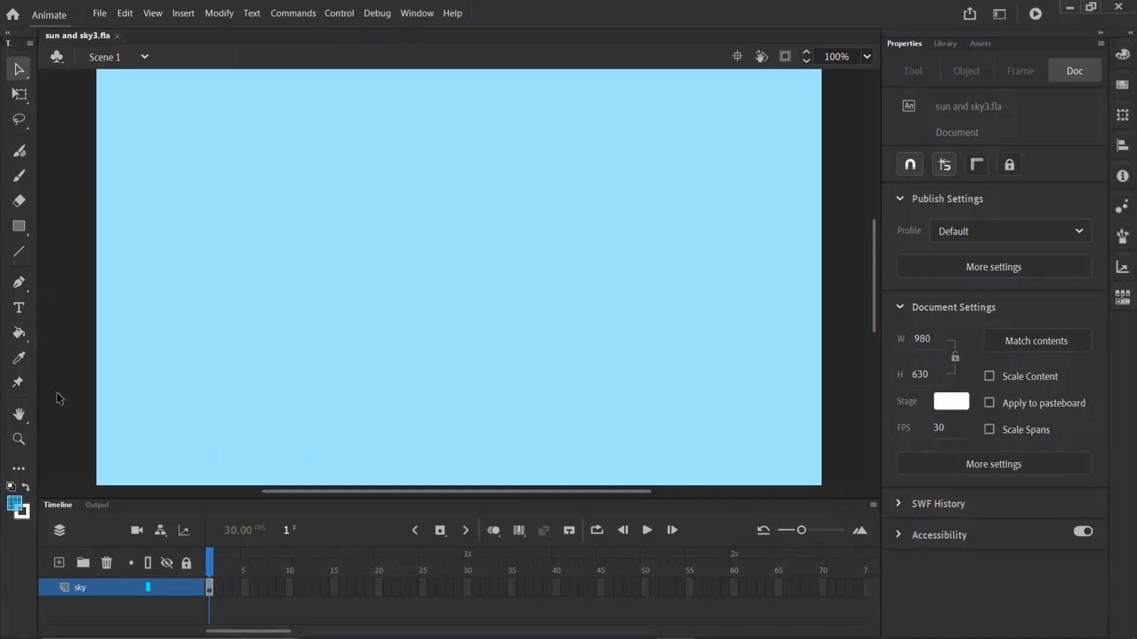
Step: Add a new layer above the sky layer and name it sun
left_click(58, 563)
double_click(93, 586)
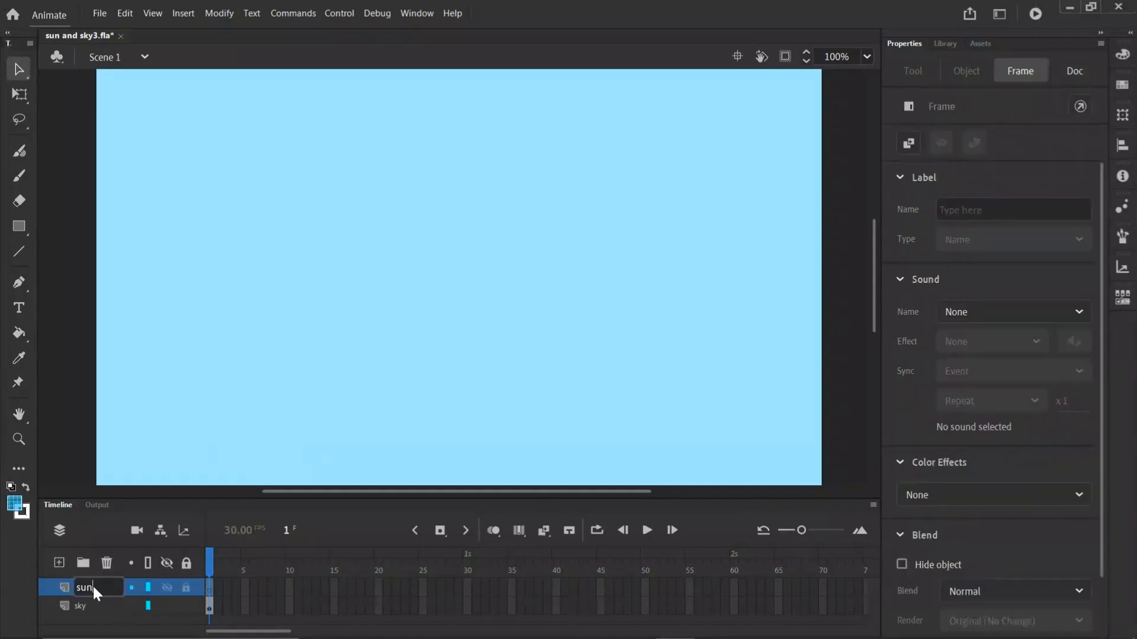
type("sun")
key("Return")
left_click(60, 414)
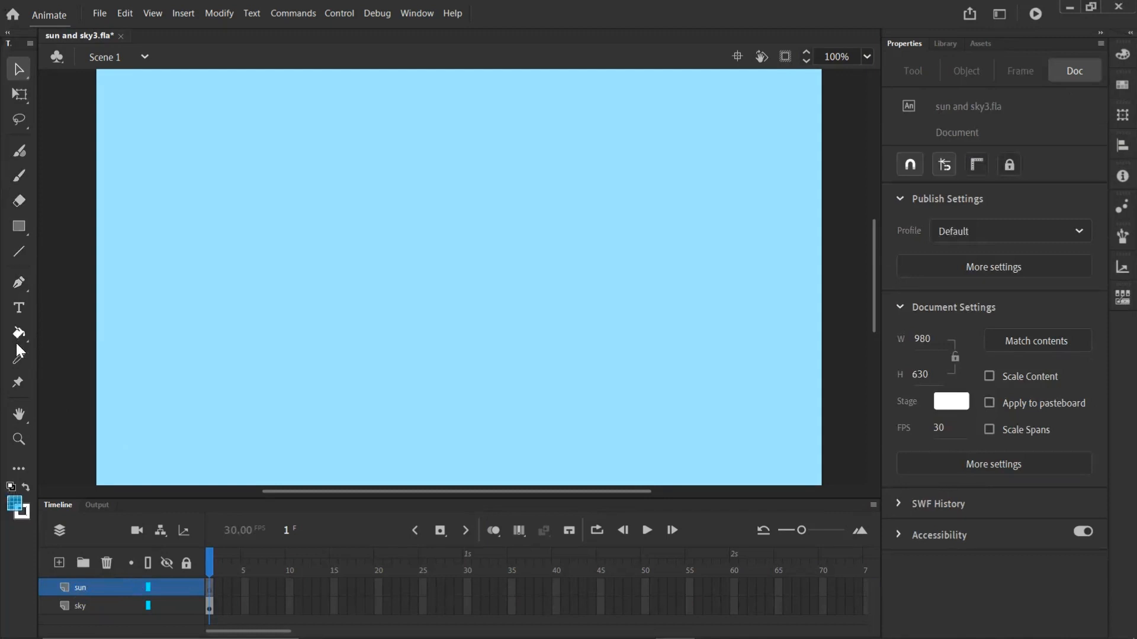
Step: Draw a circle about 152 px across in the lower part of the stage on the sun layer with the Oval Tool
left_click(20, 225)
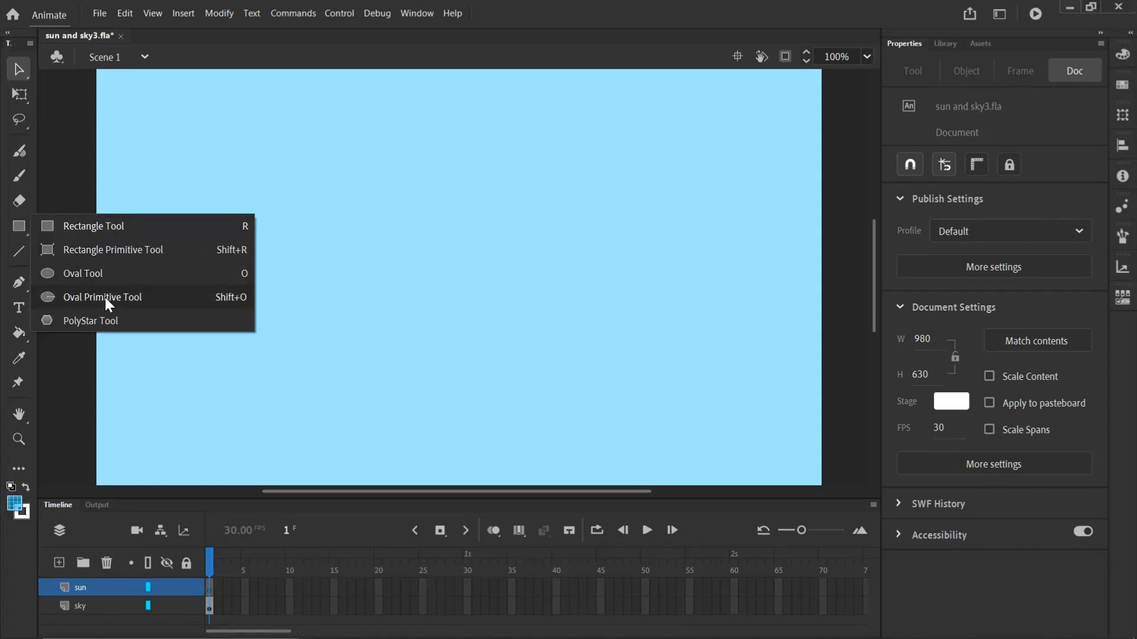
left_click(104, 271)
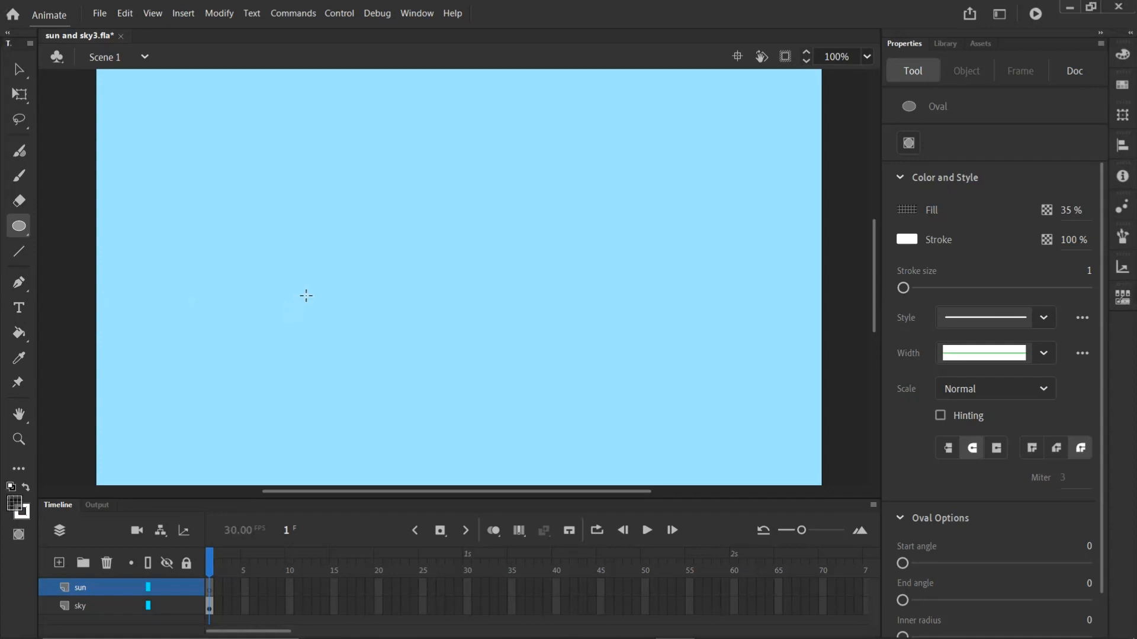
left_click_drag(305, 296, 362, 408)
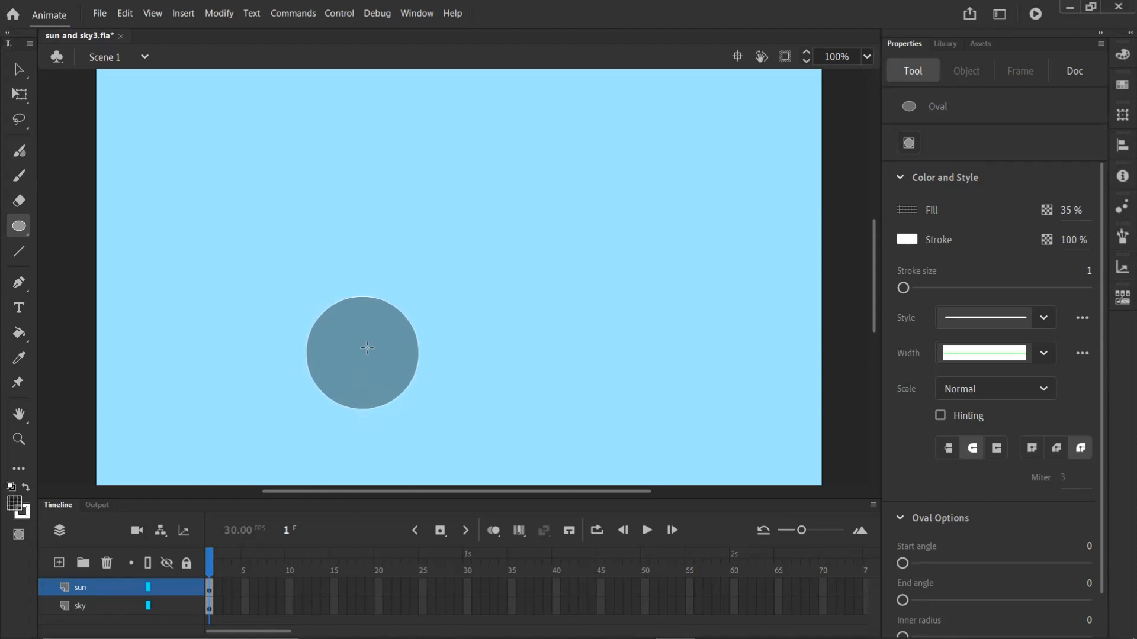
Step: Draw a trial oval about 115 by 170 px beside the circle on the sun layer and delete it
left_click_drag(581, 256, 667, 381)
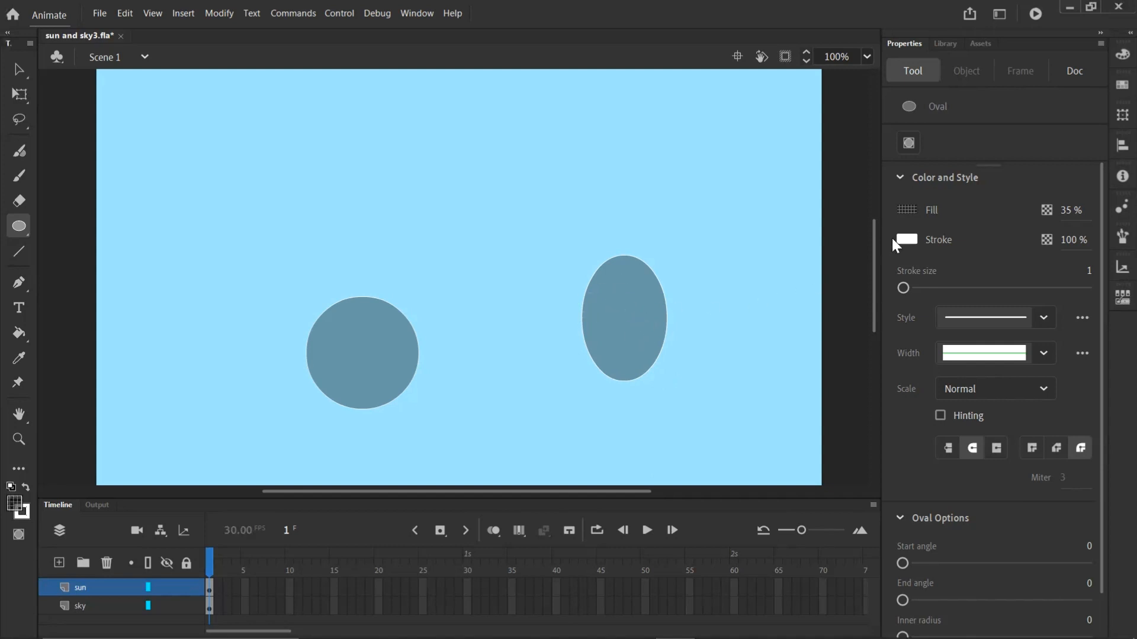
left_click(20, 71)
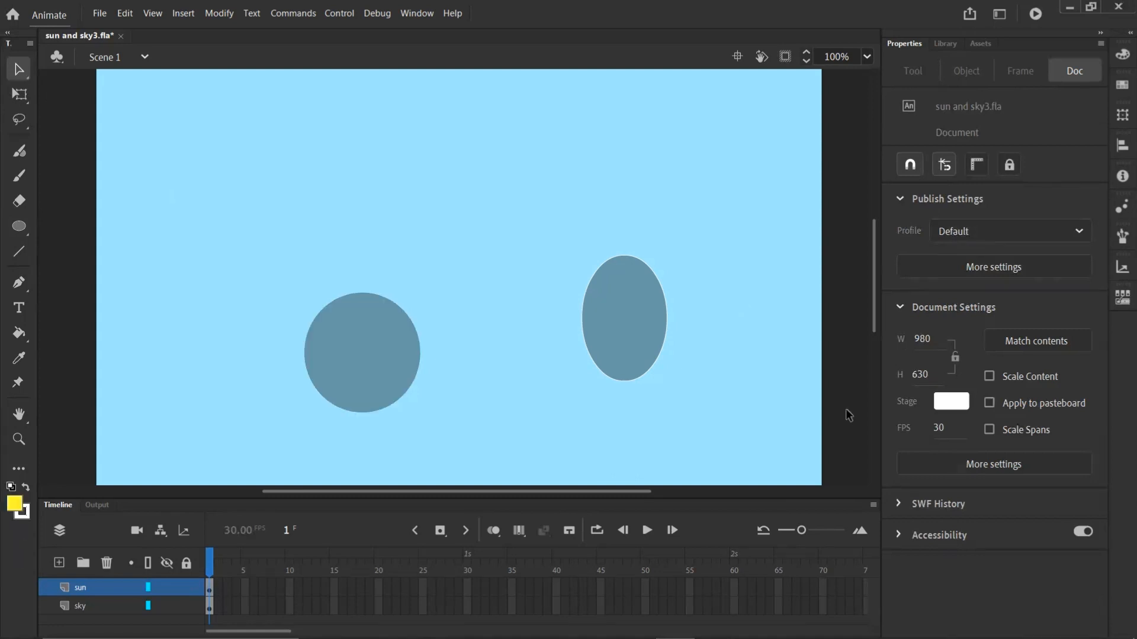
left_click(630, 306)
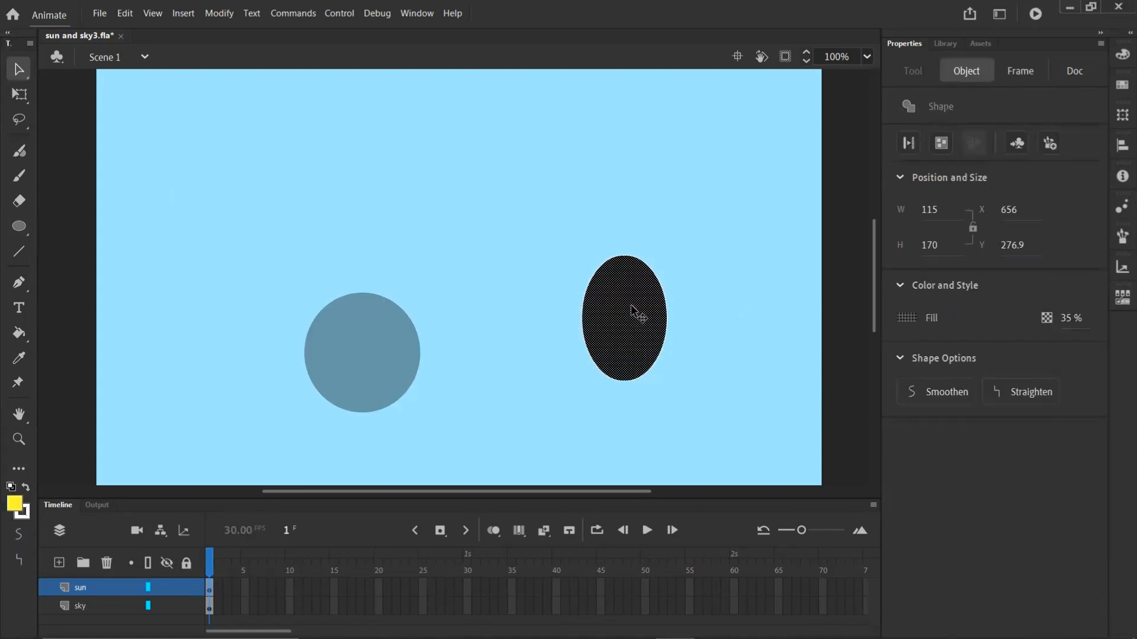
left_click(553, 220)
left_click(623, 293)
key("Delete")
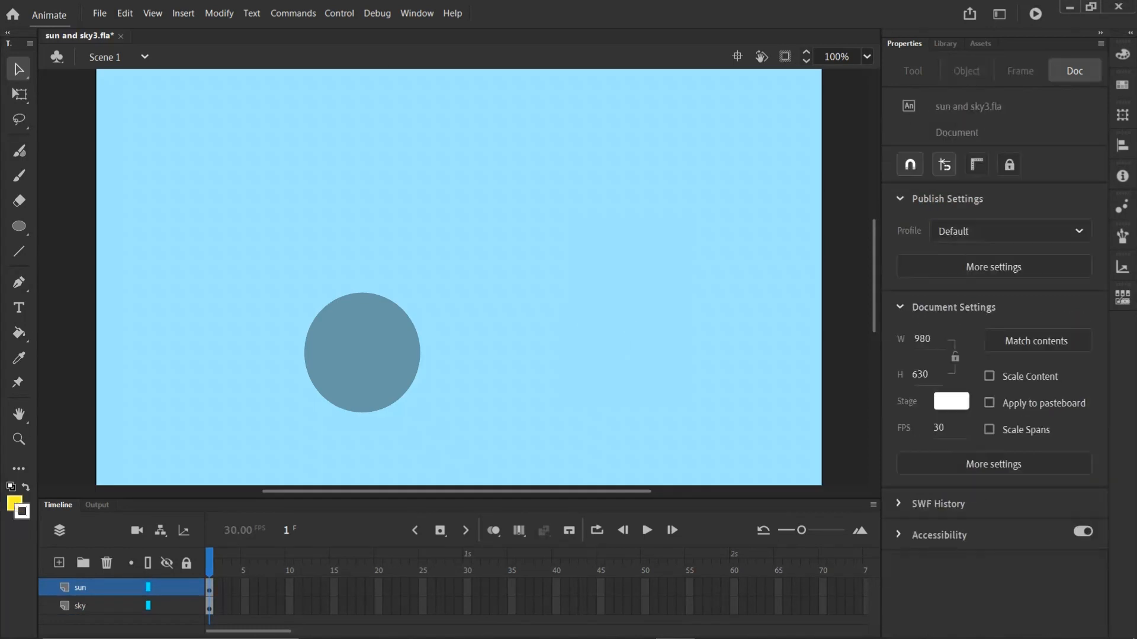
Step: Set the circle's fill to 100% alpha and yellow #FFFF33
left_click(904, 318)
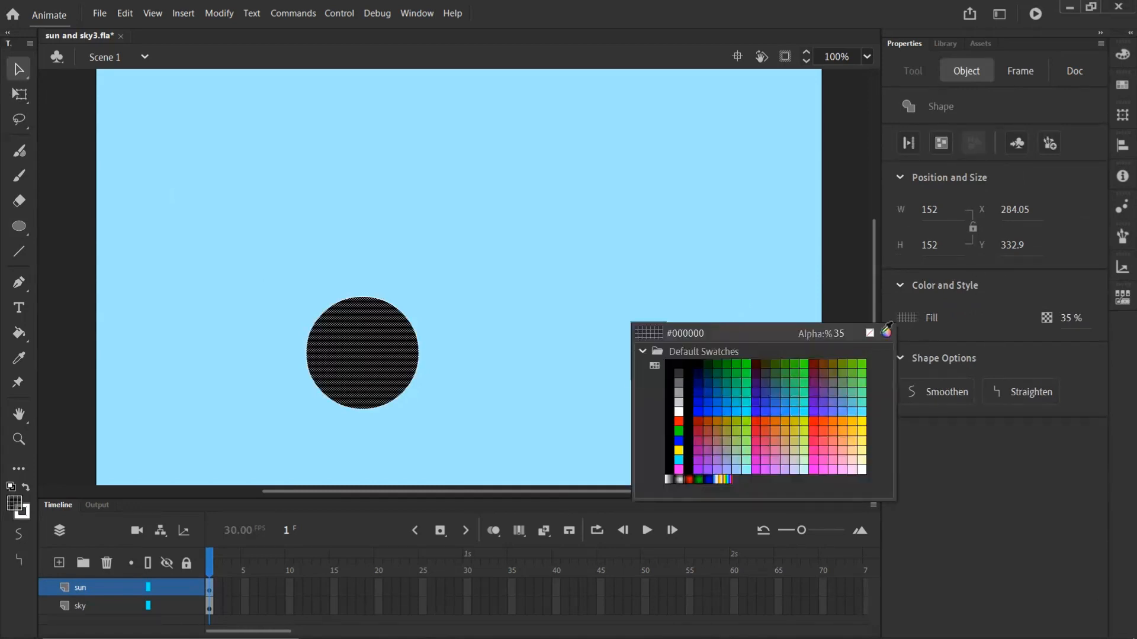
left_click(842, 333)
type("100")
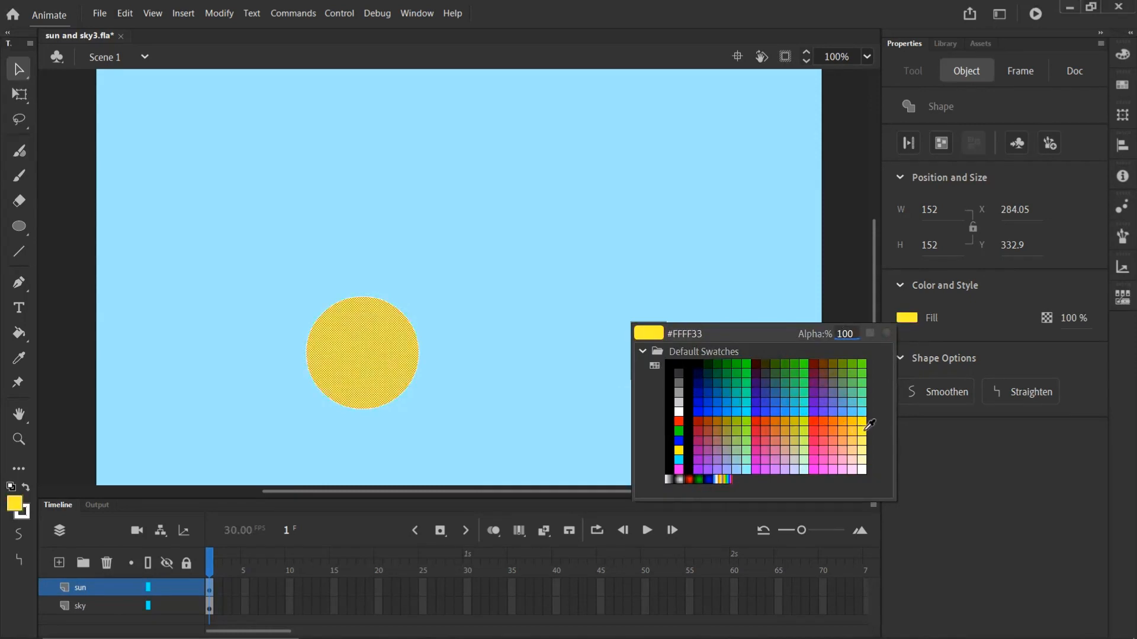
left_click(862, 429)
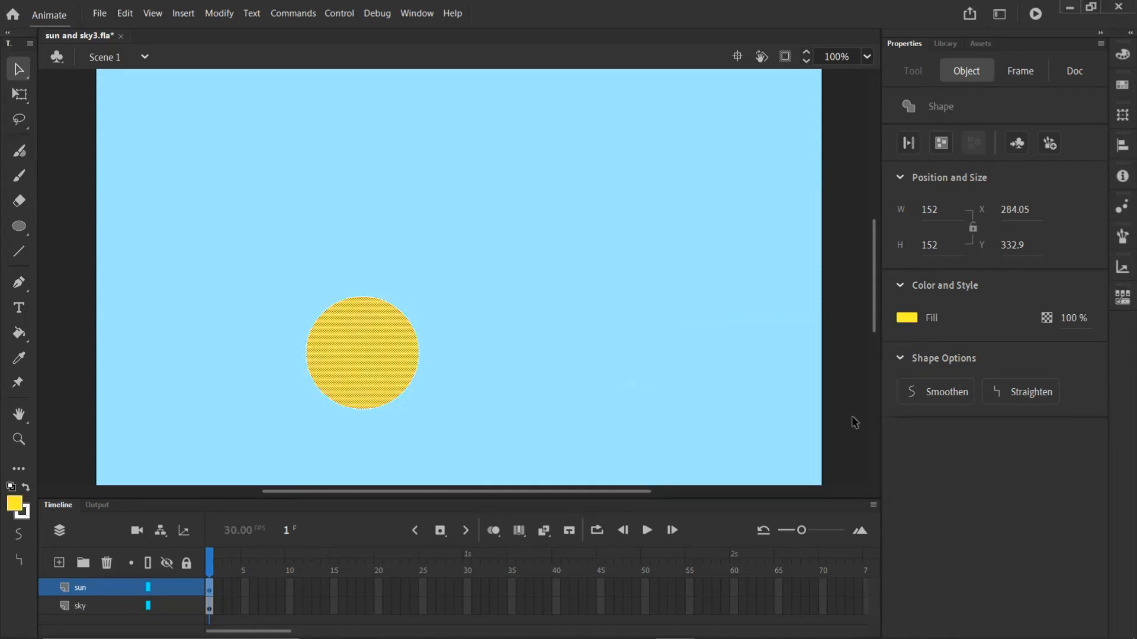
left_click(852, 413)
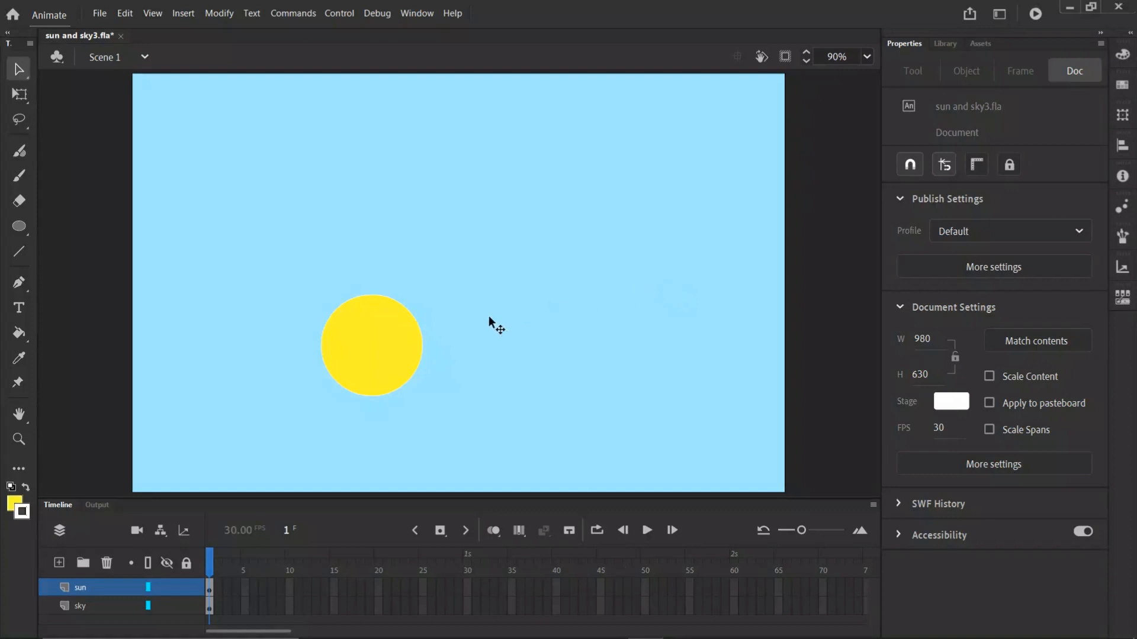
Step: Convert the yellow circle to a symbol named sun with the type Movie Clip
right_click(382, 337)
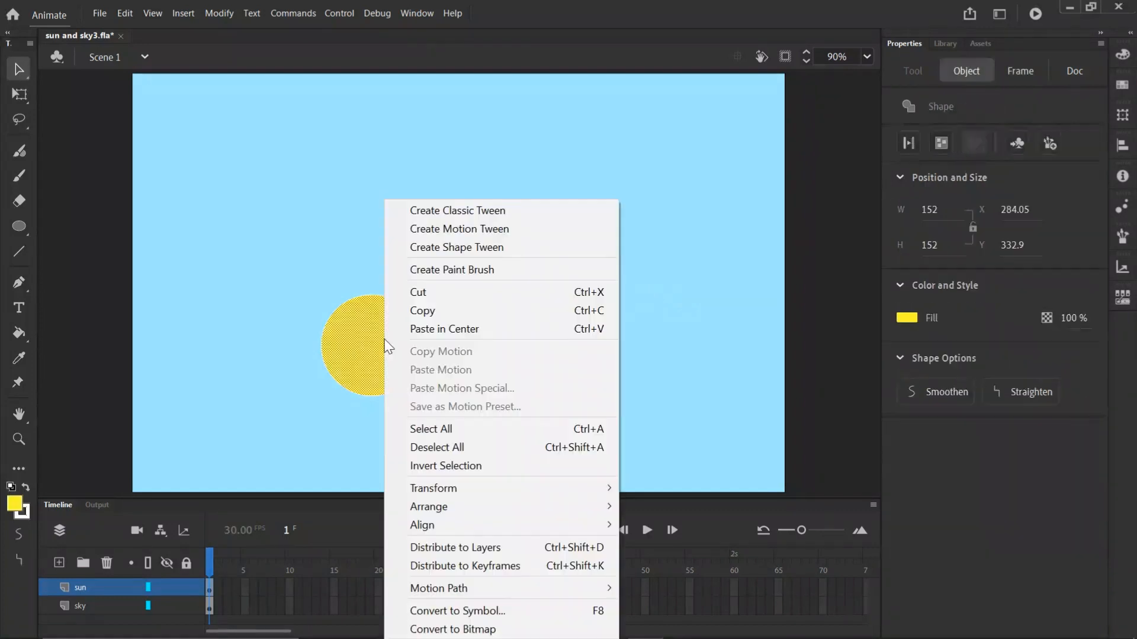
left_click(459, 609)
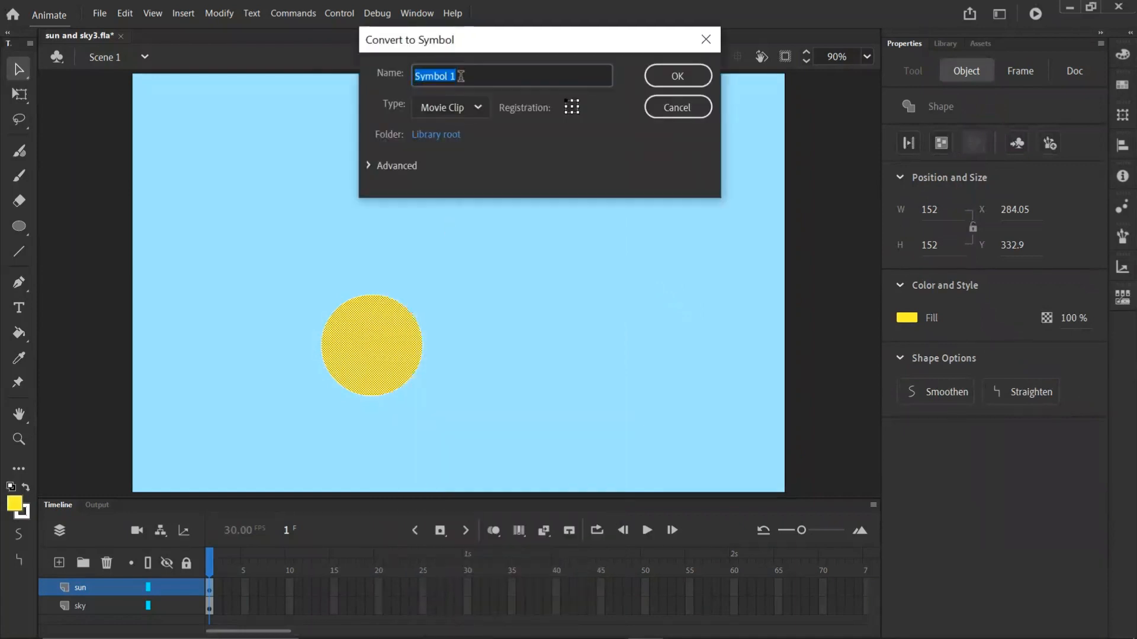
type("sun")
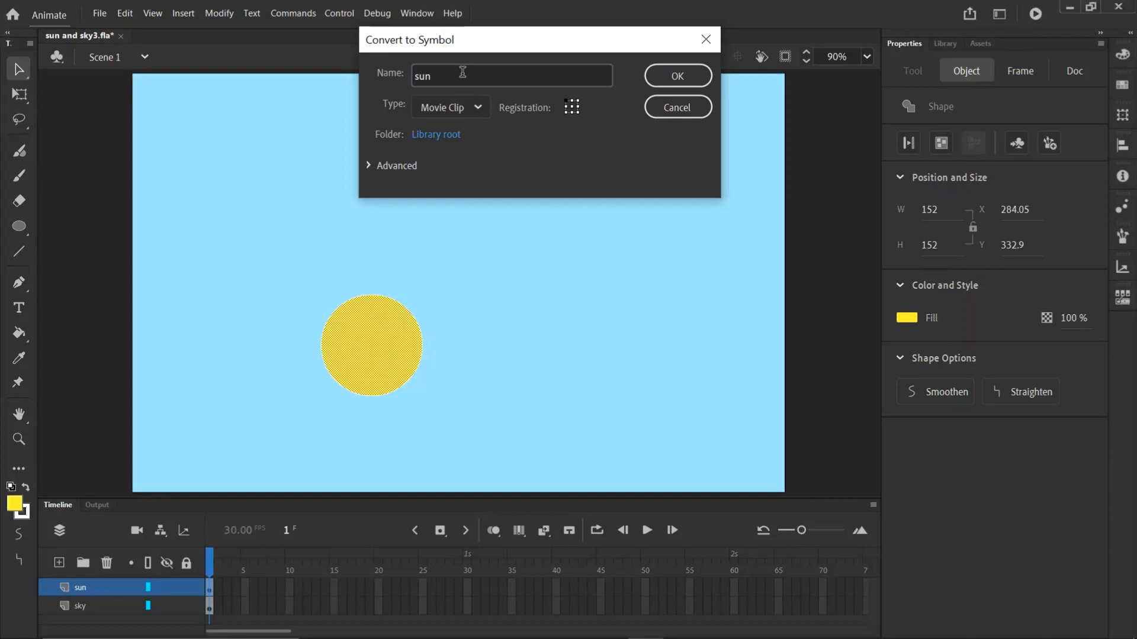
left_click(477, 106)
left_click(468, 127)
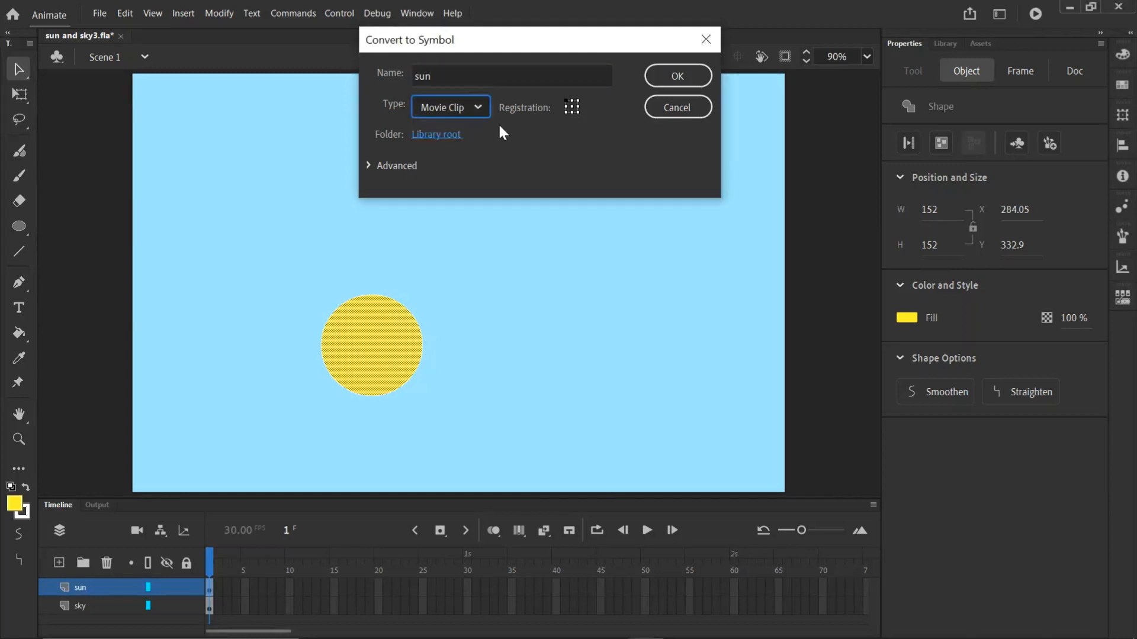
left_click(662, 77)
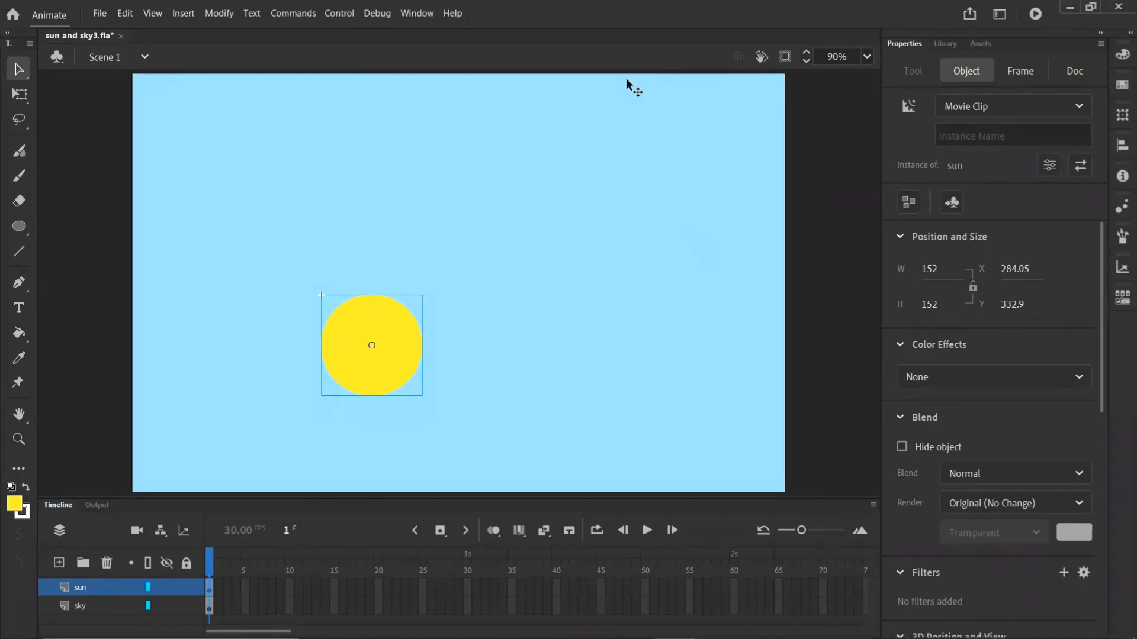
left_click(809, 311)
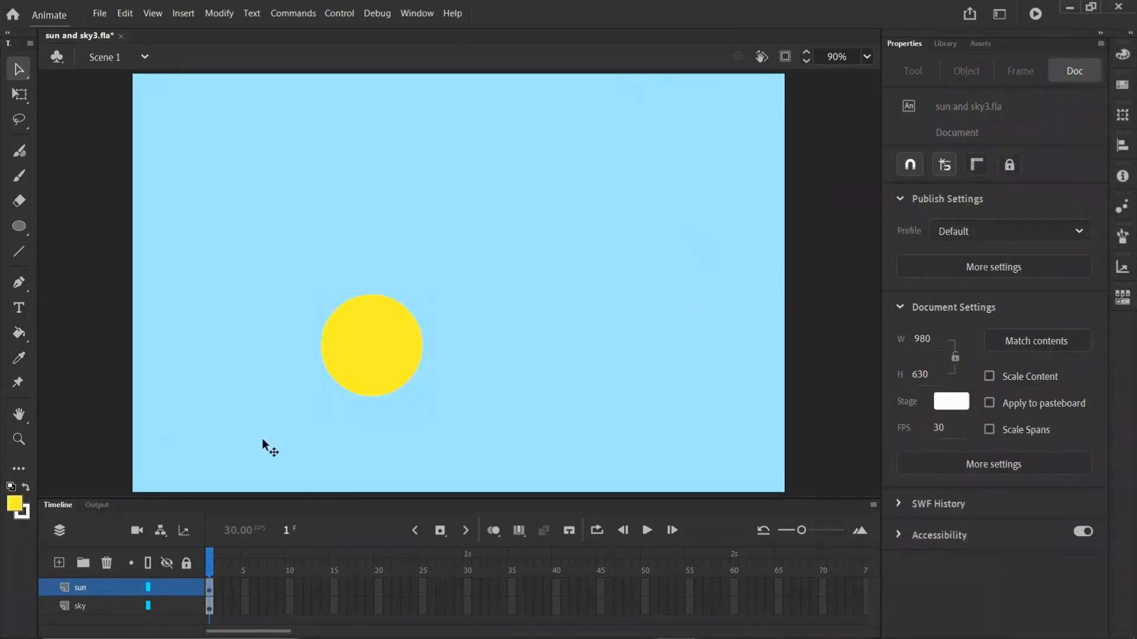
Step: Add a Glow filter to the sun movie clip and set its Blur X to 215
left_click(374, 337)
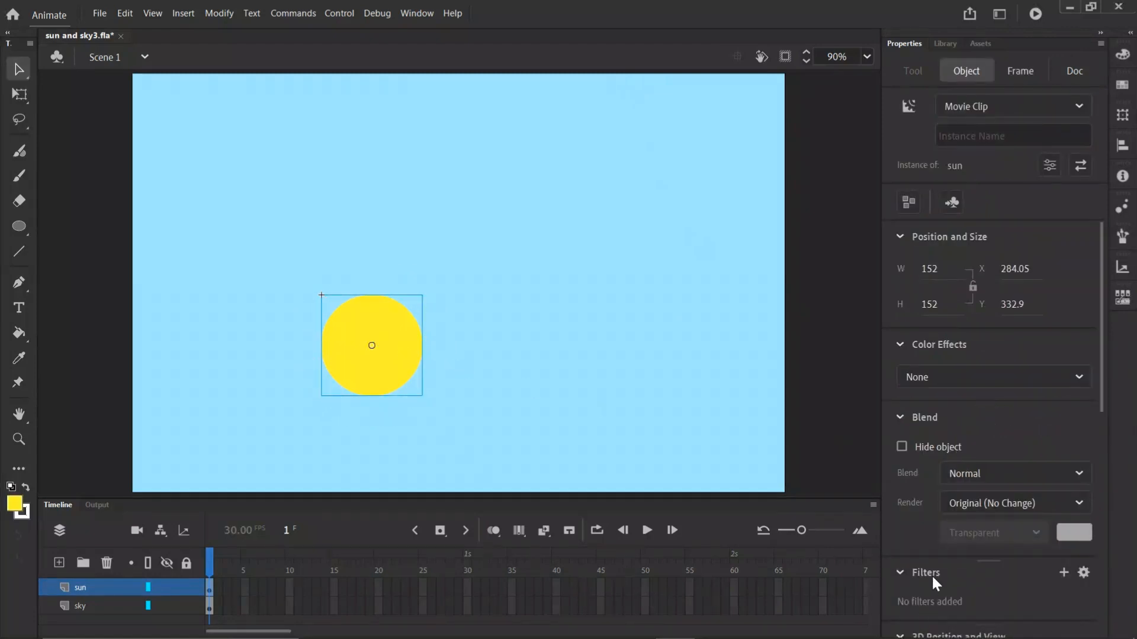
left_click(1063, 573)
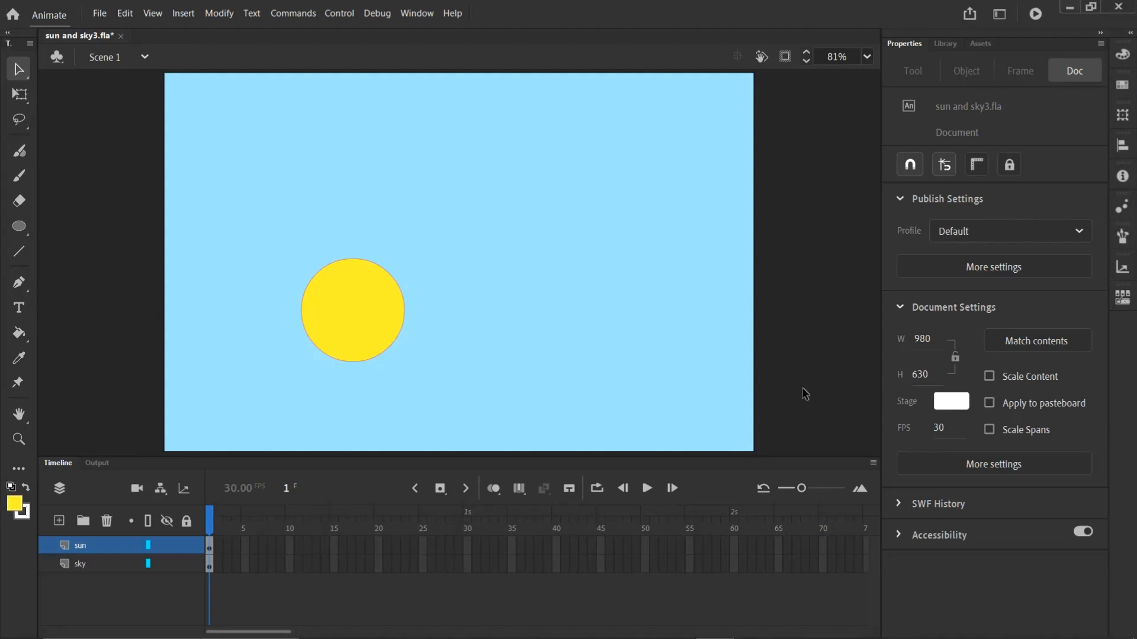
left_click(383, 304)
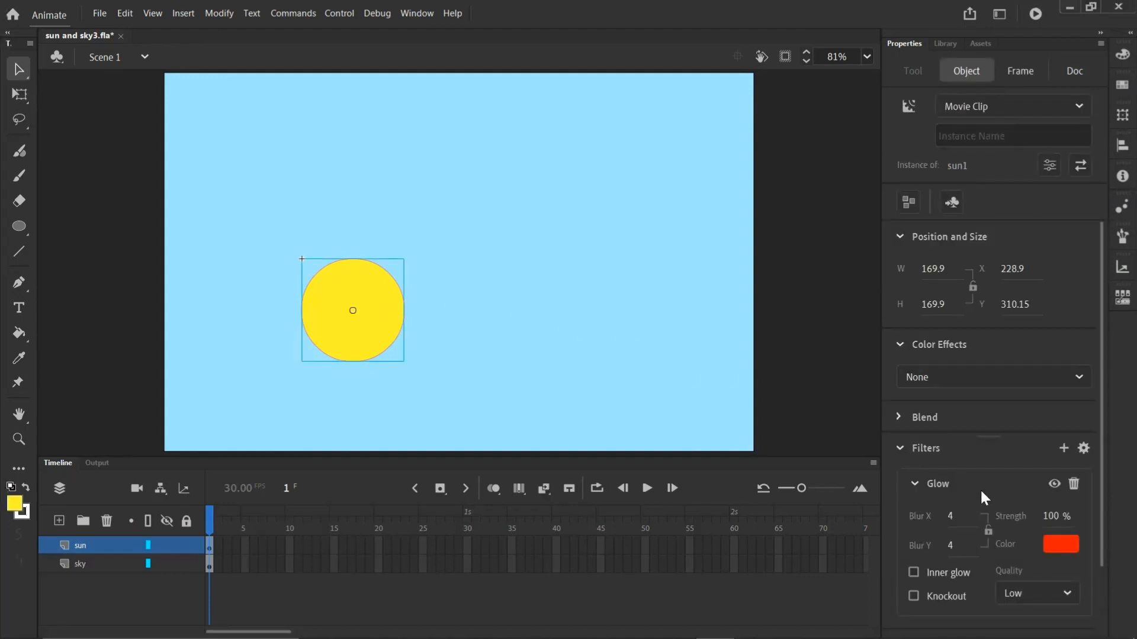
scroll(1014, 504, "down", 3)
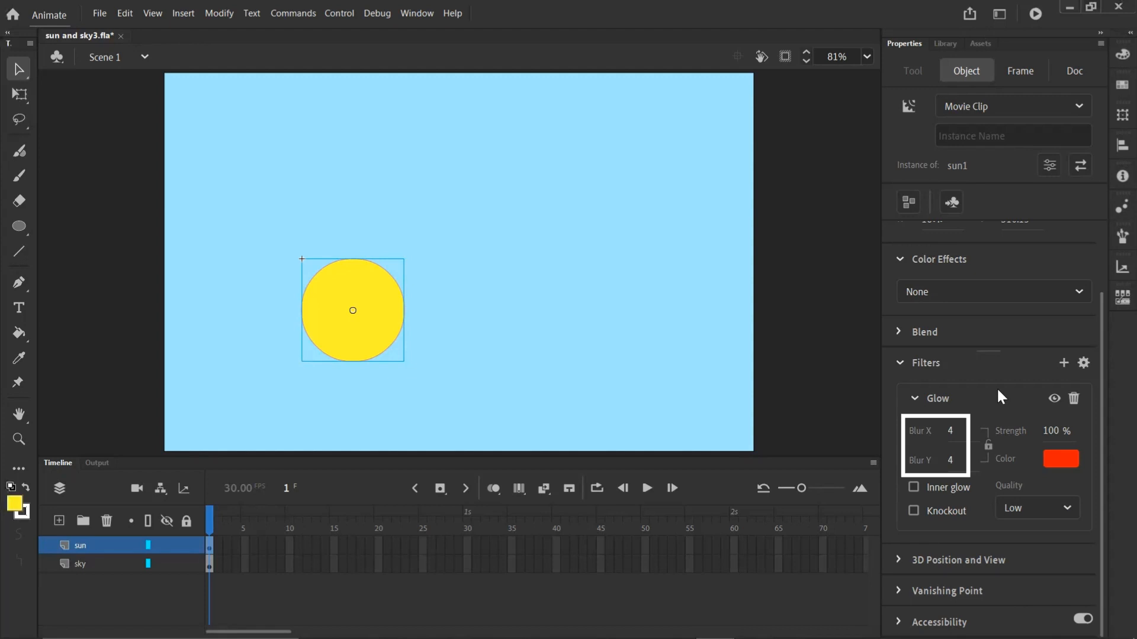
left_click_drag(949, 432, 1051, 443)
left_click_drag(951, 432, 1013, 432)
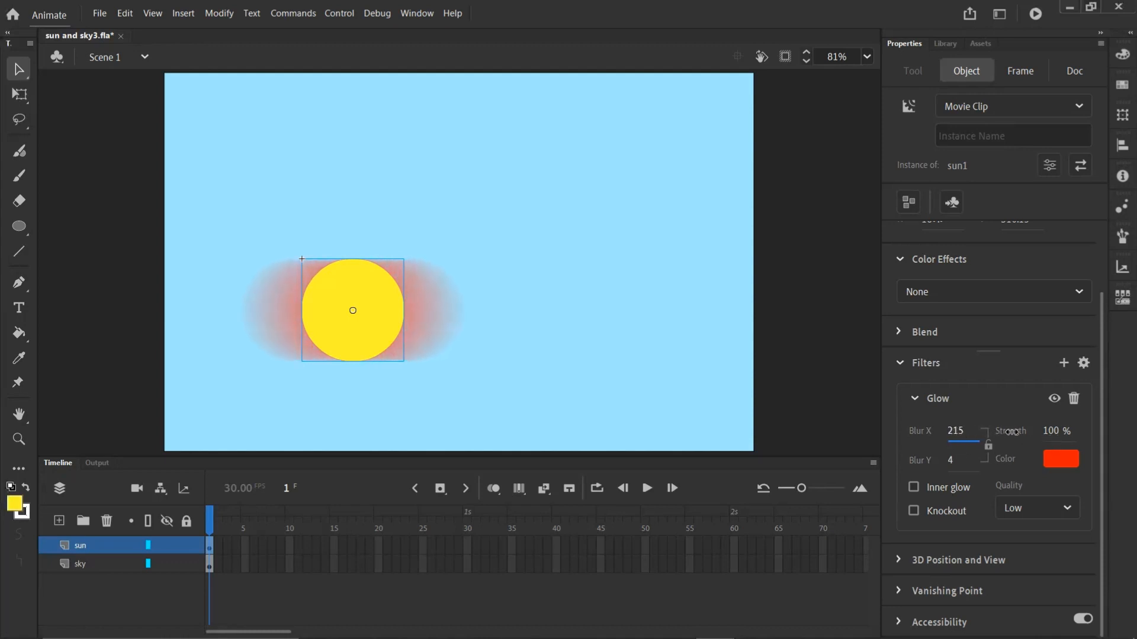
Step: Try a vertical glow on the sun with Blur X 4, Blur Y 214 and Strength 191%
left_click(958, 431)
type("4")
key("Return")
left_click_drag(951, 461, 1002, 464)
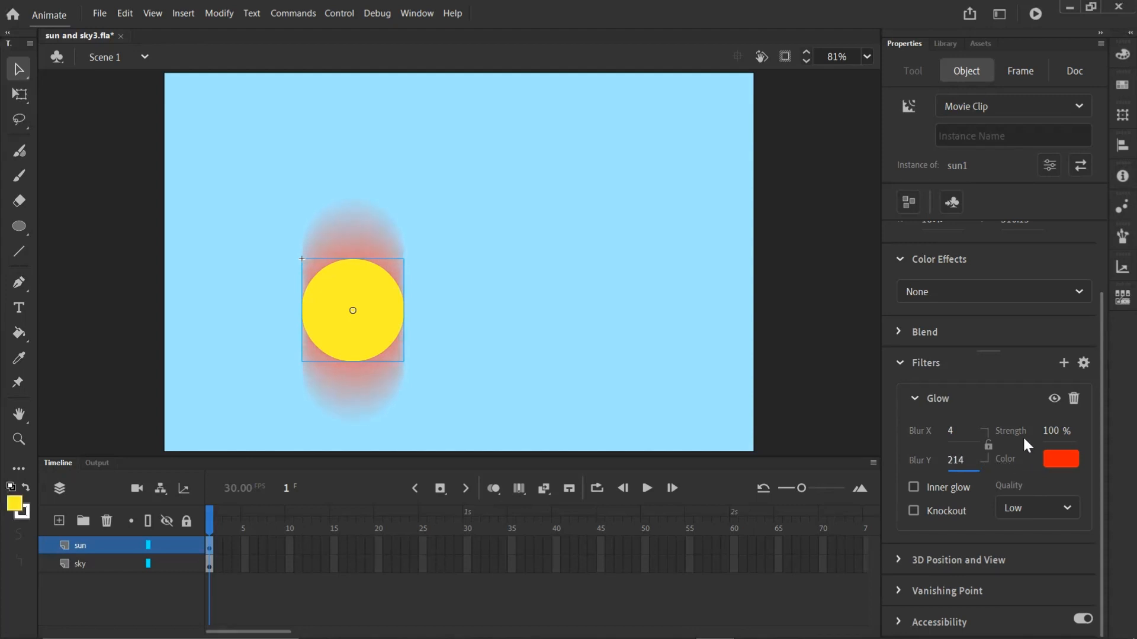
left_click_drag(1051, 431, 1088, 440)
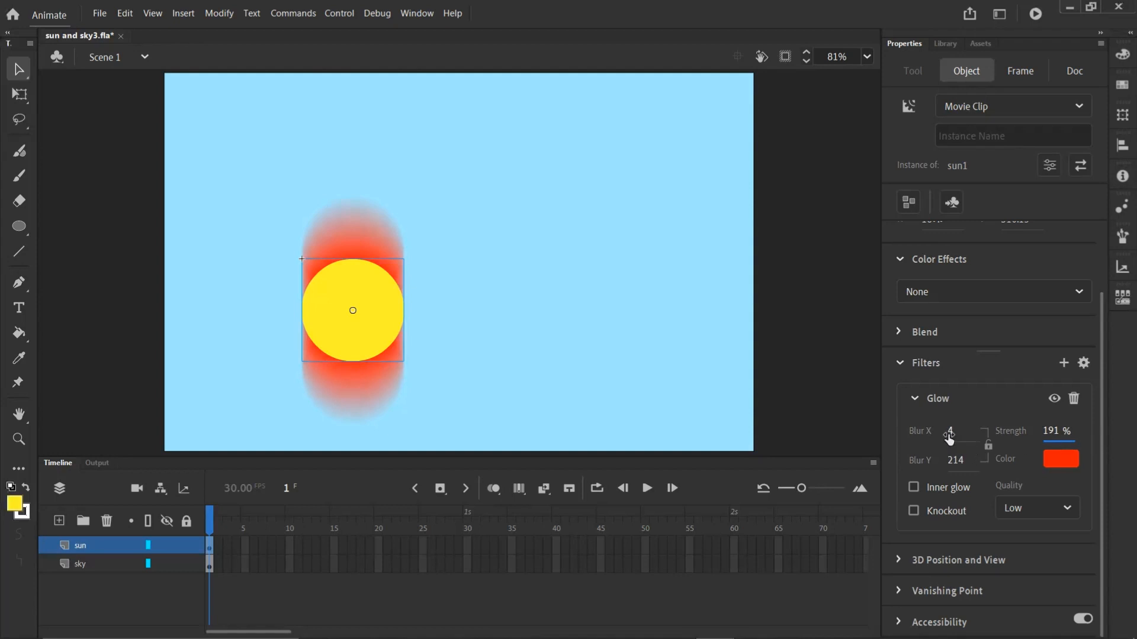
Step: Set the sun's glow to Blur X 100, Blur Y 100 and Strength 100%
type("00")
key("Return")
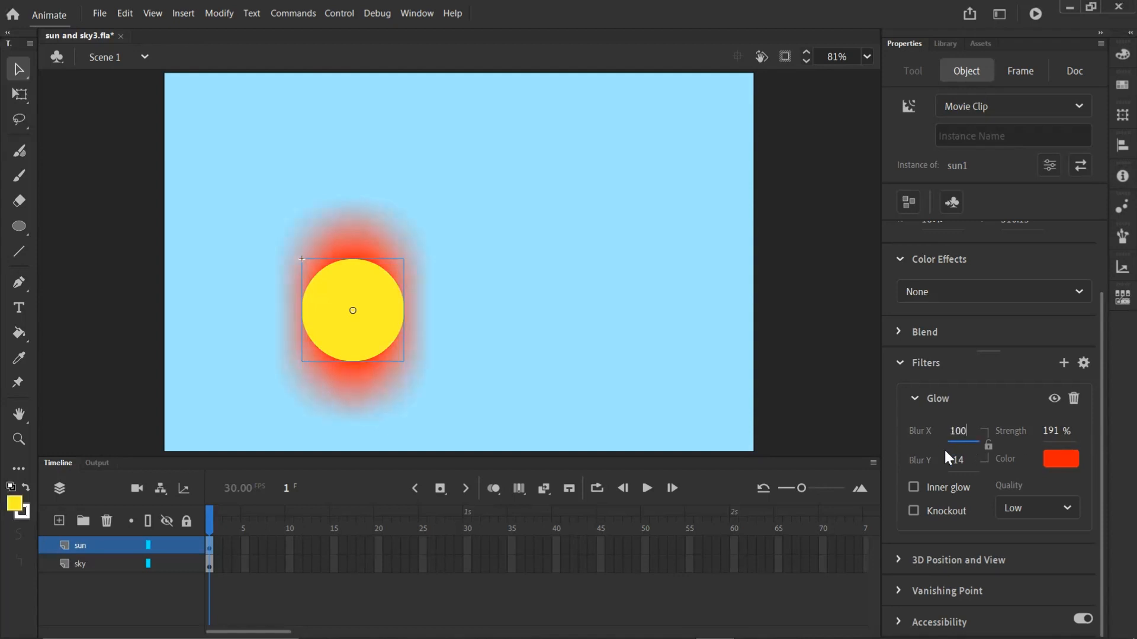
left_click(957, 460)
type("100")
key("Return")
left_click(1053, 430)
type("100")
key("Return")
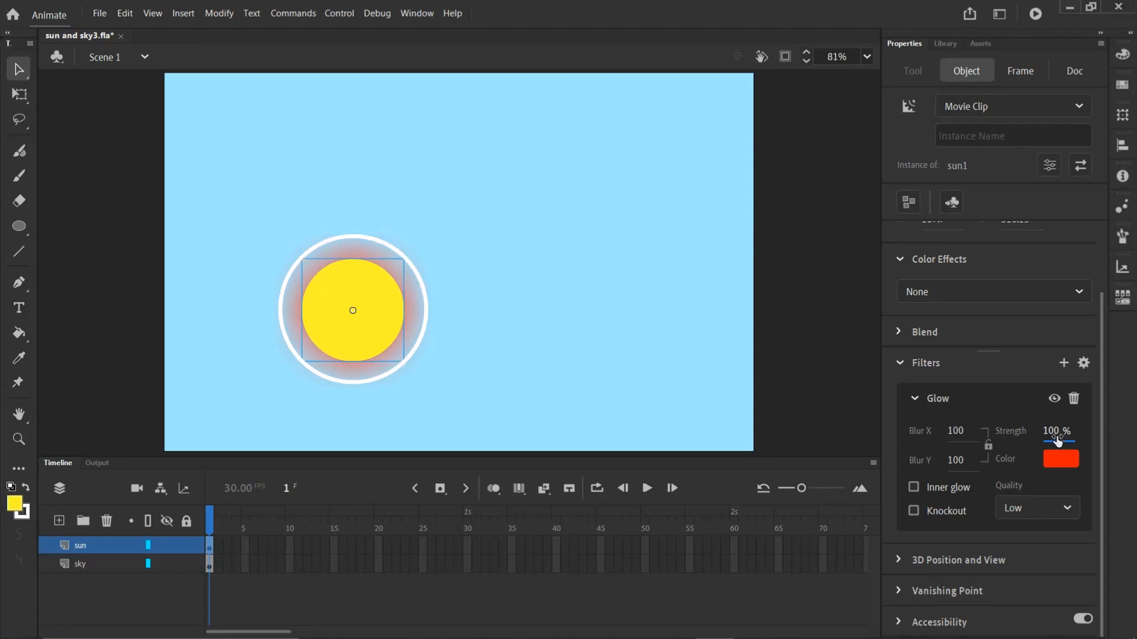
Step: Experiment with the glow's strength and blur, ending at Strength 194%, Blur X 153 and Blur Y 74
left_click_drag(1060, 442, 1018, 445)
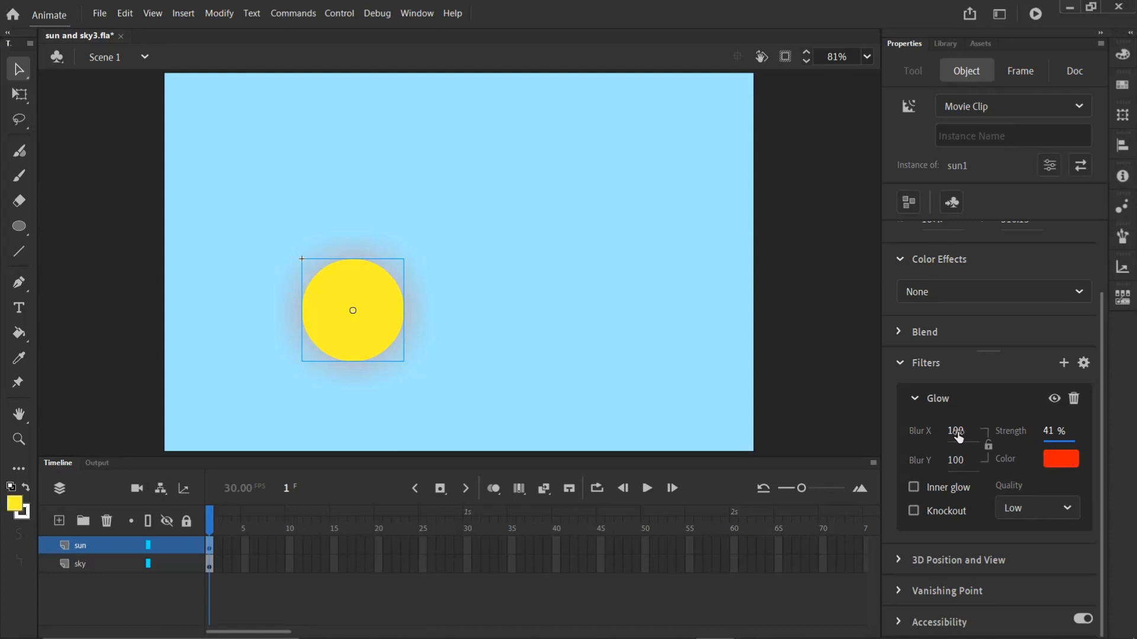
left_click_drag(960, 431, 1092, 431)
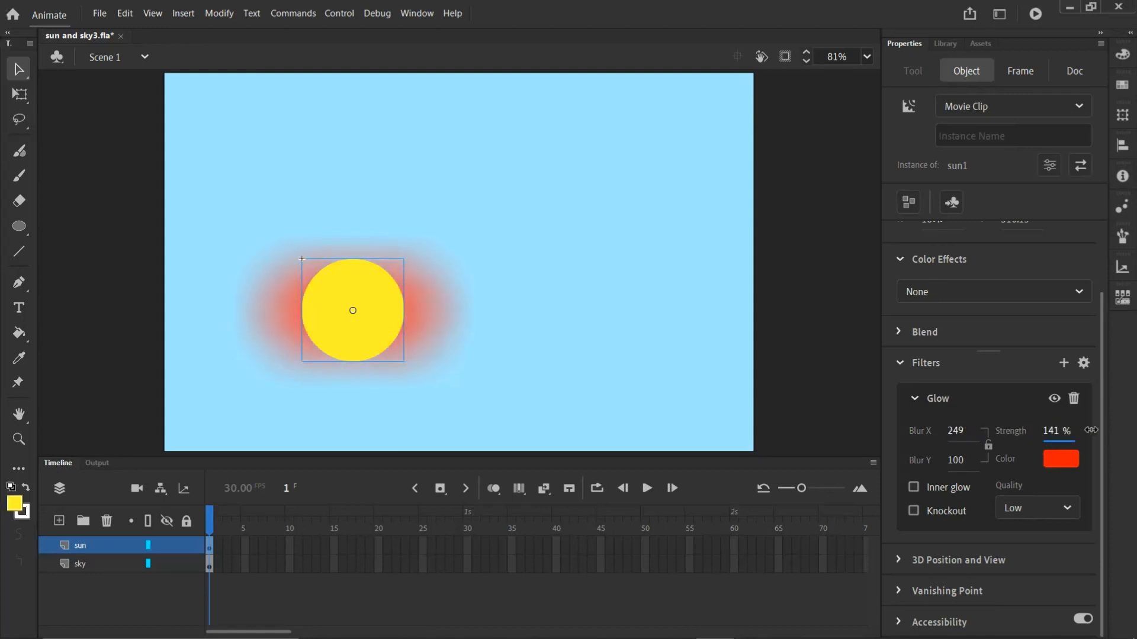
left_click_drag(954, 464, 1002, 474)
left_click_drag(954, 437, 1088, 432)
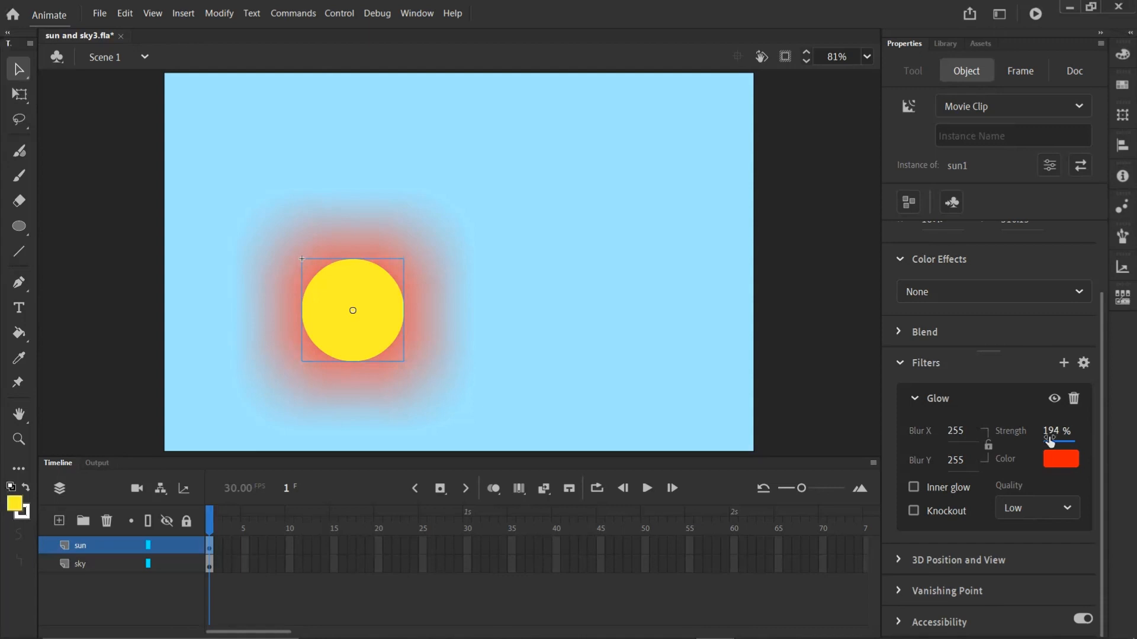
left_click_drag(955, 433, 879, 510)
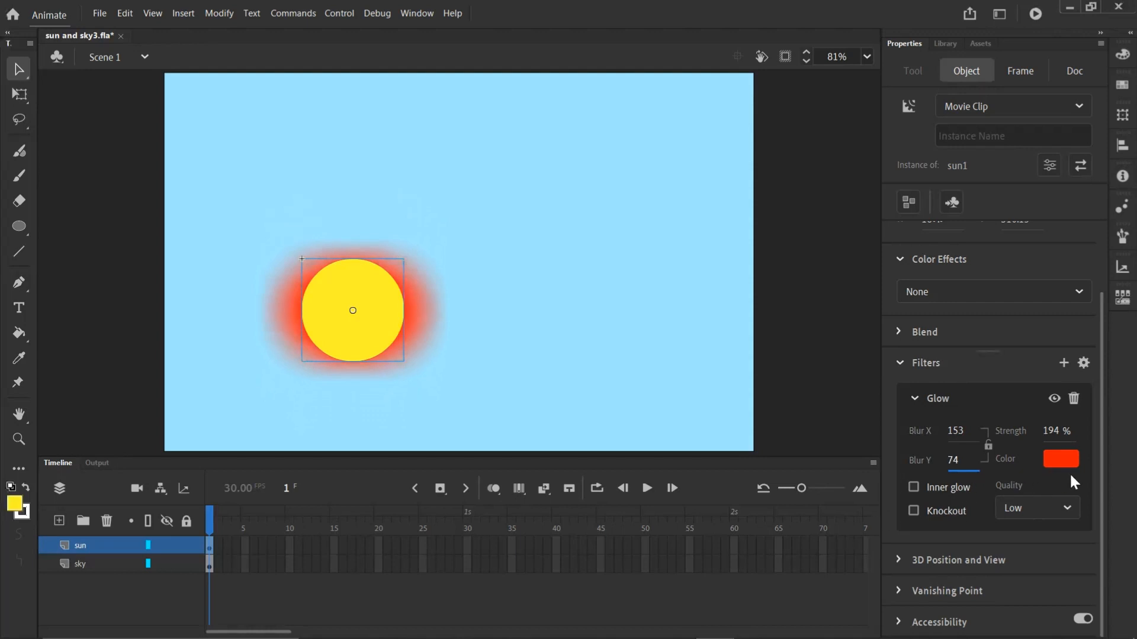
Step: Change the sun's glow colour from red to an orange-yellow swatch
left_click(1053, 466)
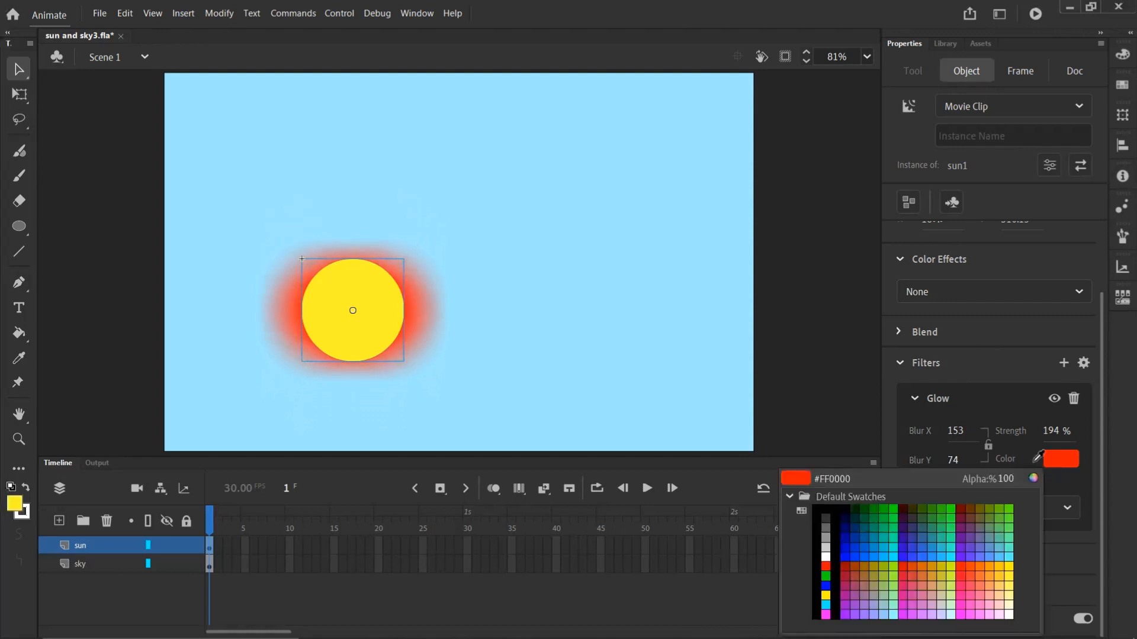
left_click(1060, 465)
left_click(1060, 466)
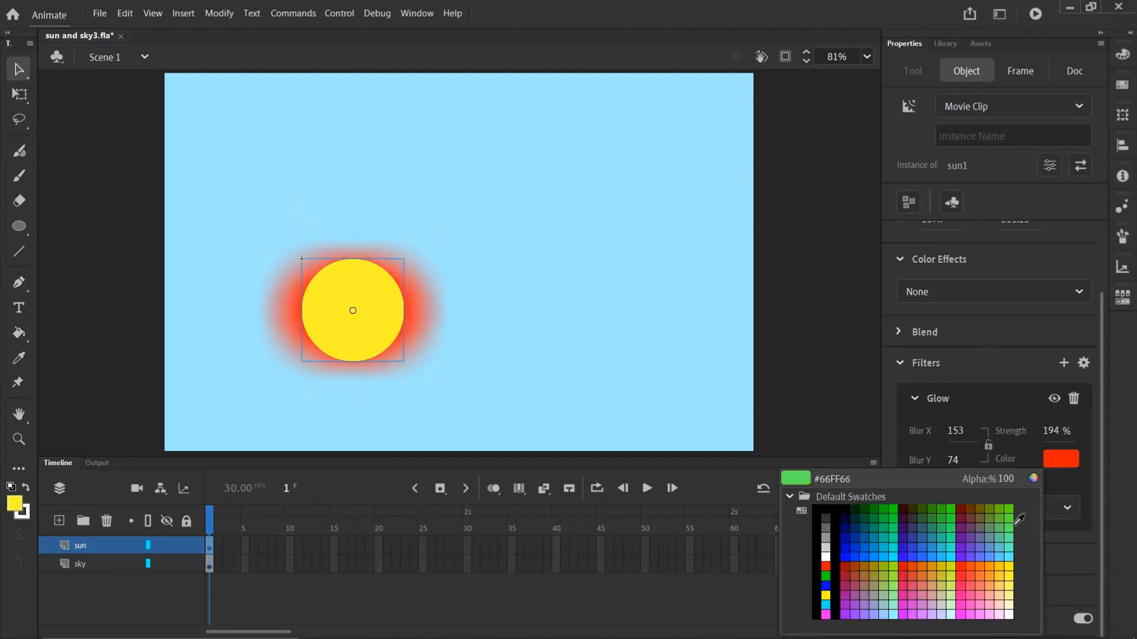
left_click(1002, 568)
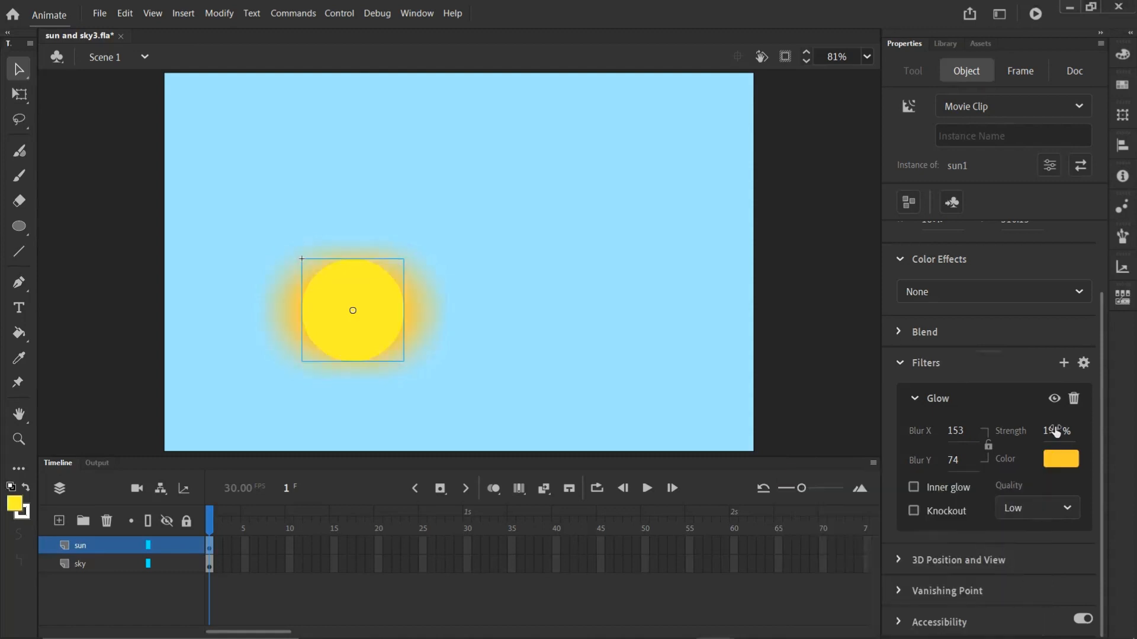
Step: Set the sun's glow to Strength 200%, Blur X 200 and Blur Y 200
left_click(1054, 432)
type("200")
key("Return")
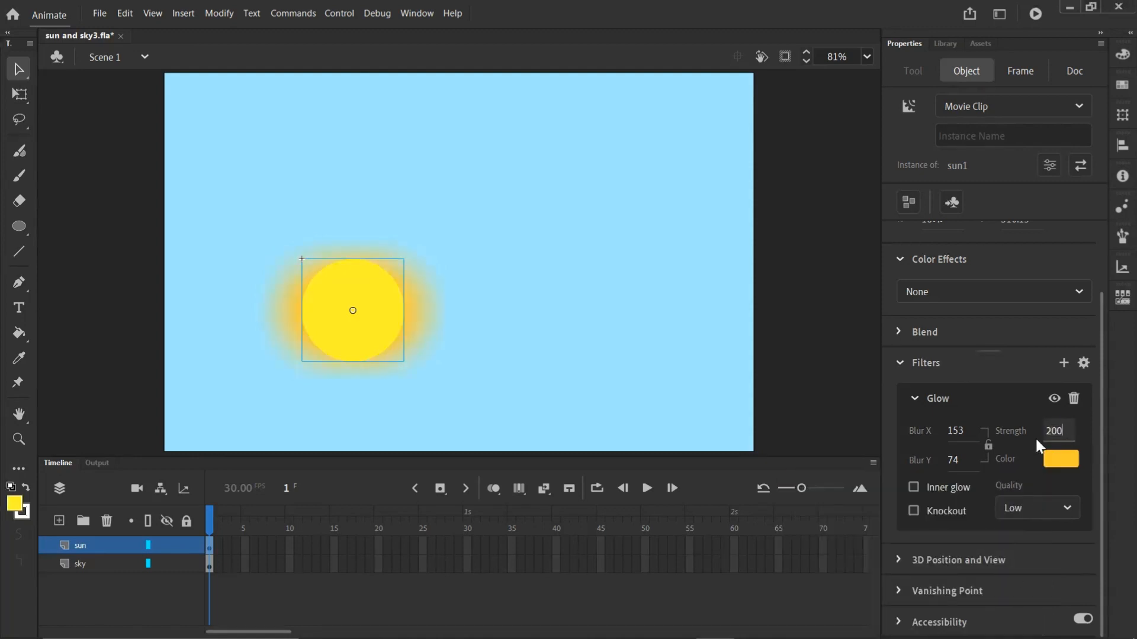
left_click(957, 432)
type("200")
key("Return")
left_click(956, 460)
type("152")
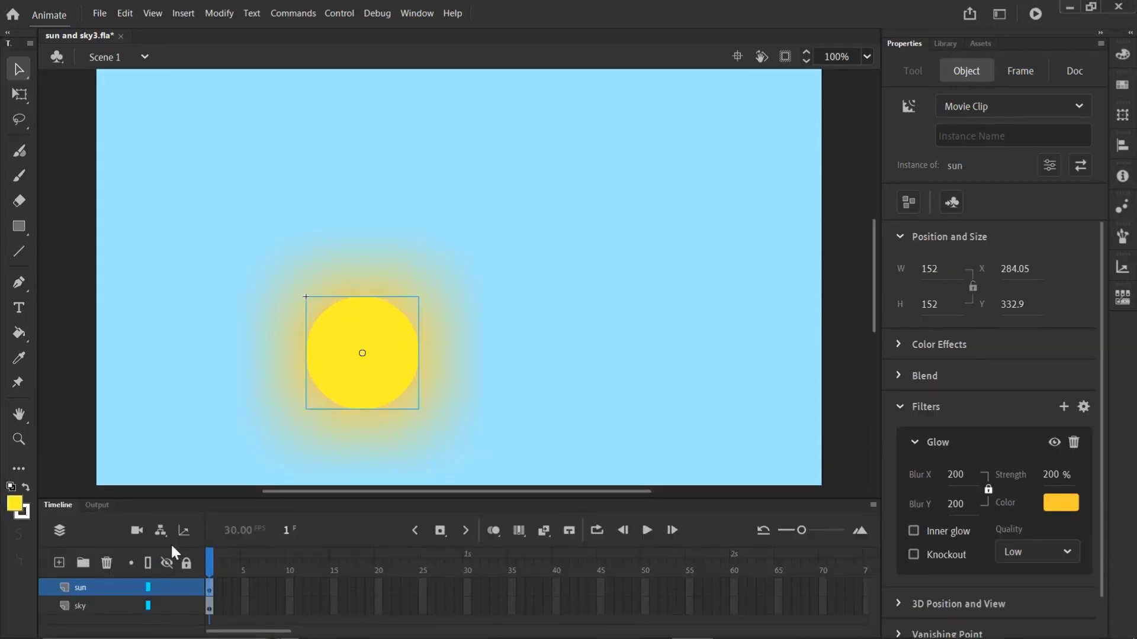
Step: Move the sun on frame 1 to the lower-left area of the sky, at about X 156, Y 407
left_click(209, 588)
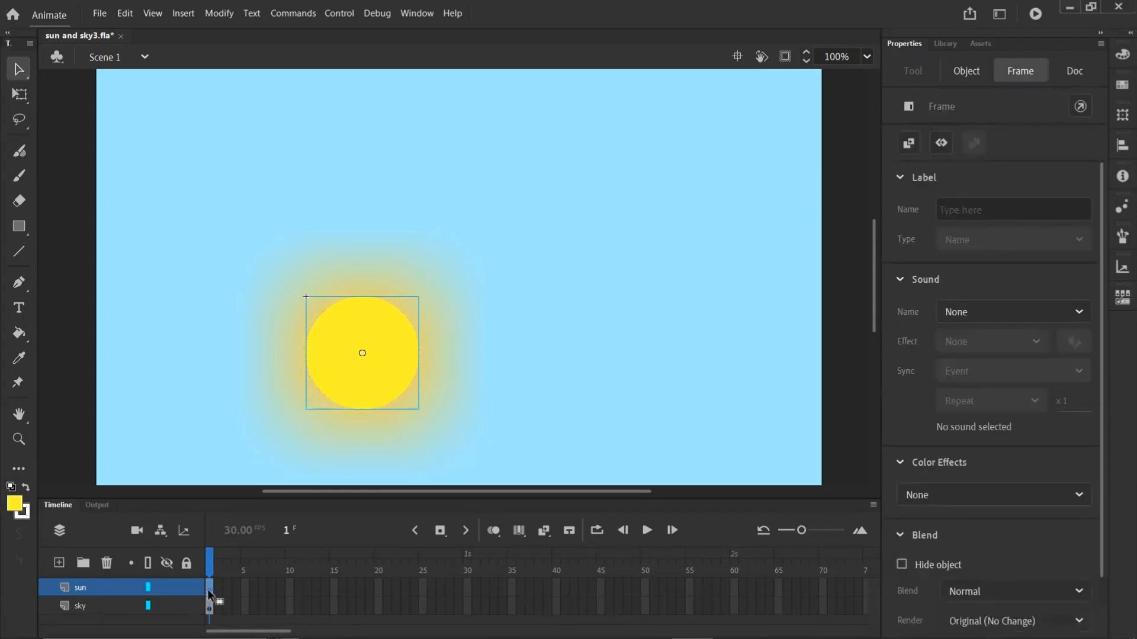
left_click_drag(364, 360, 271, 411)
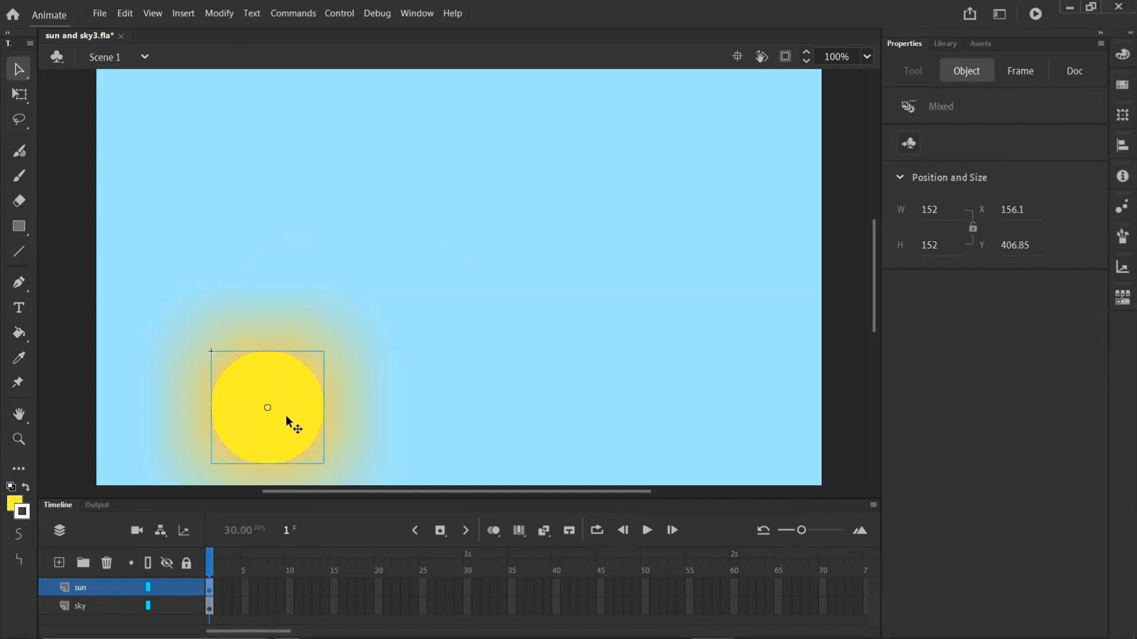
Step: Insert a keyframe at frame 150 of the sun layer and move the sun there to the sky's upper-right corner, about X 791, Y 27
left_click_drag(289, 632, 420, 631)
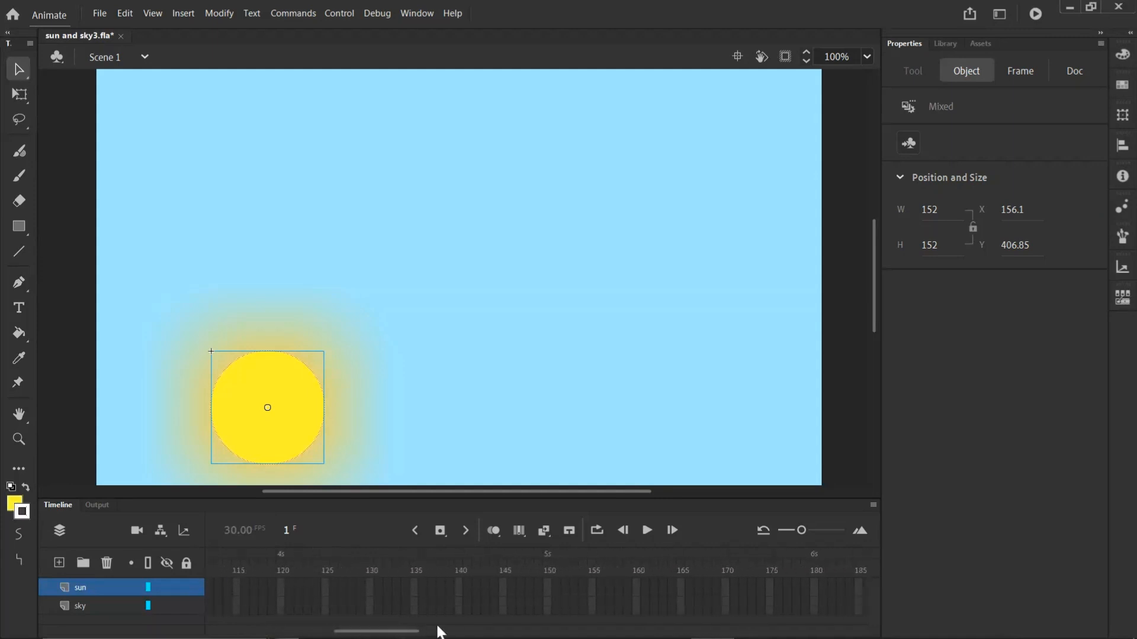
left_click(549, 586)
right_click(549, 586)
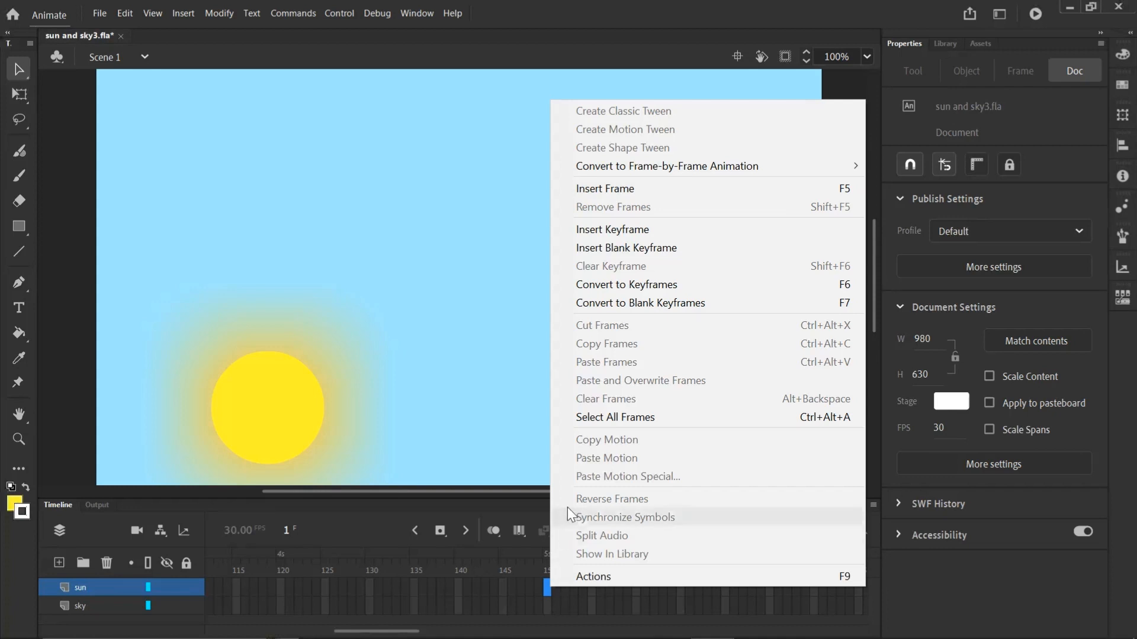
left_click(627, 229)
left_click_drag(272, 405, 741, 127)
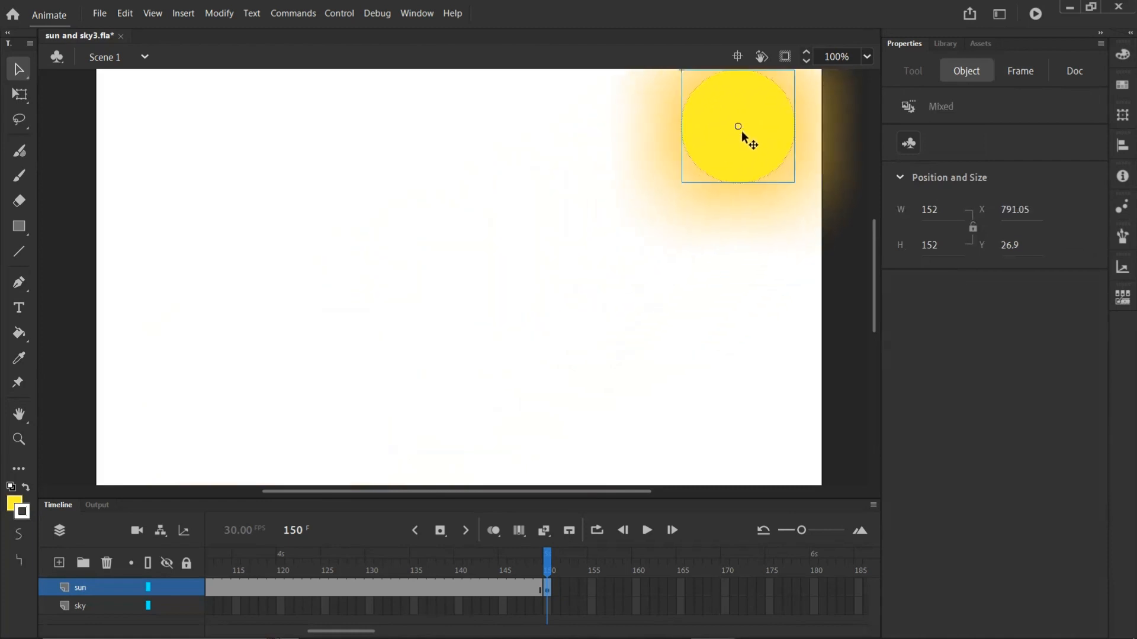
Step: Extend the sky layer to frame 150 by inserting a frame
left_click(547, 605)
right_click(548, 607)
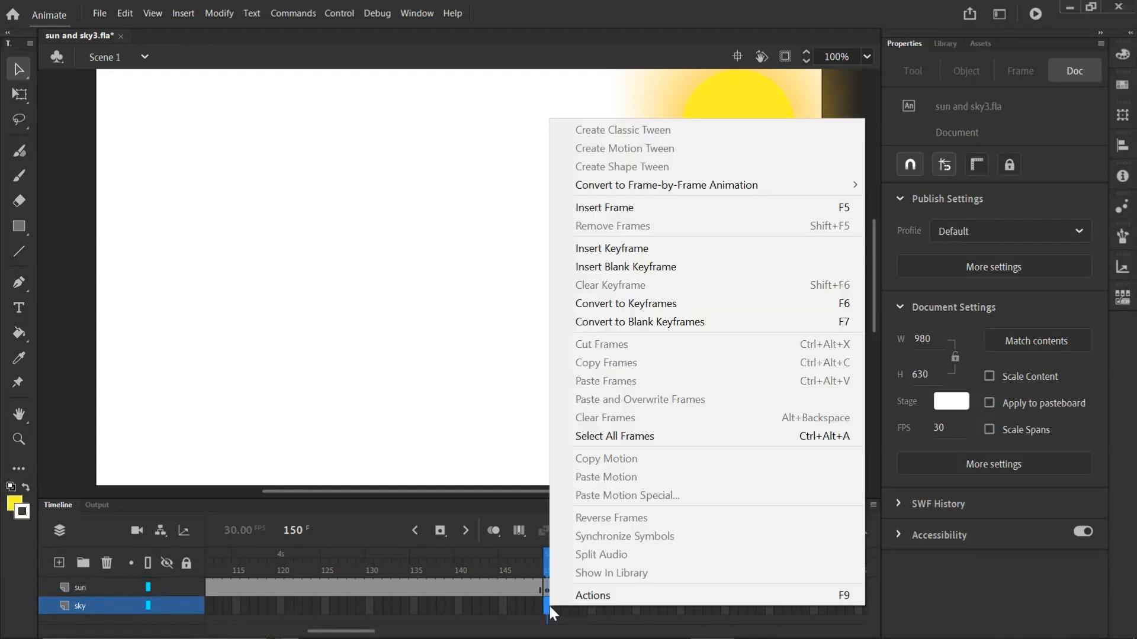
left_click(607, 206)
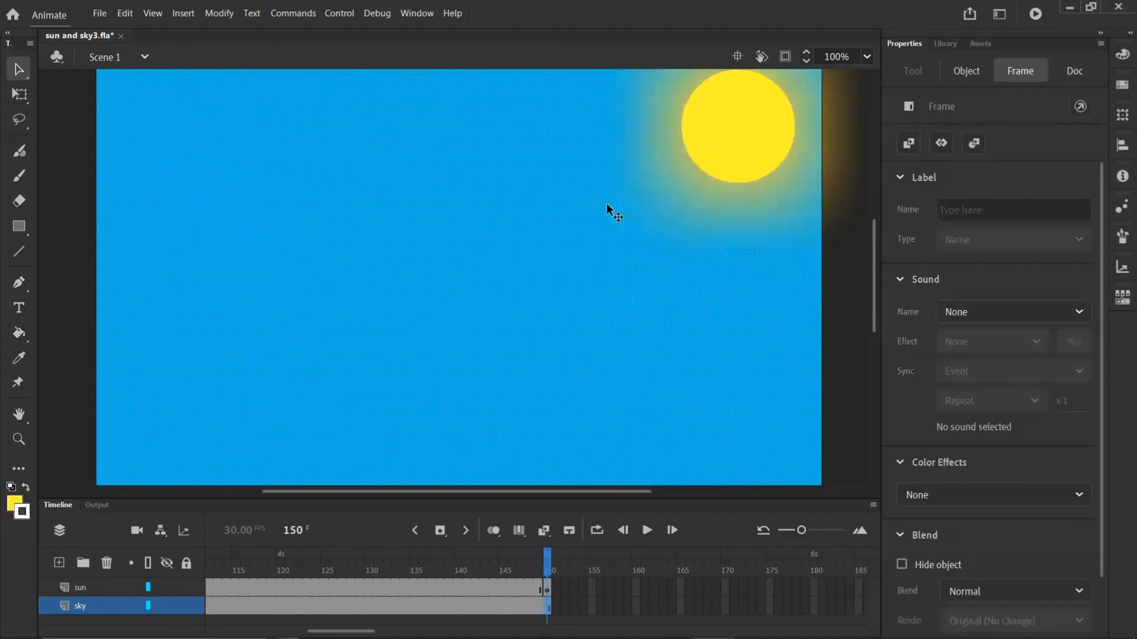
Step: Create a classic tween between the sun layer's two keyframes, accepting the conversion of the content to a symbol
left_click(549, 588)
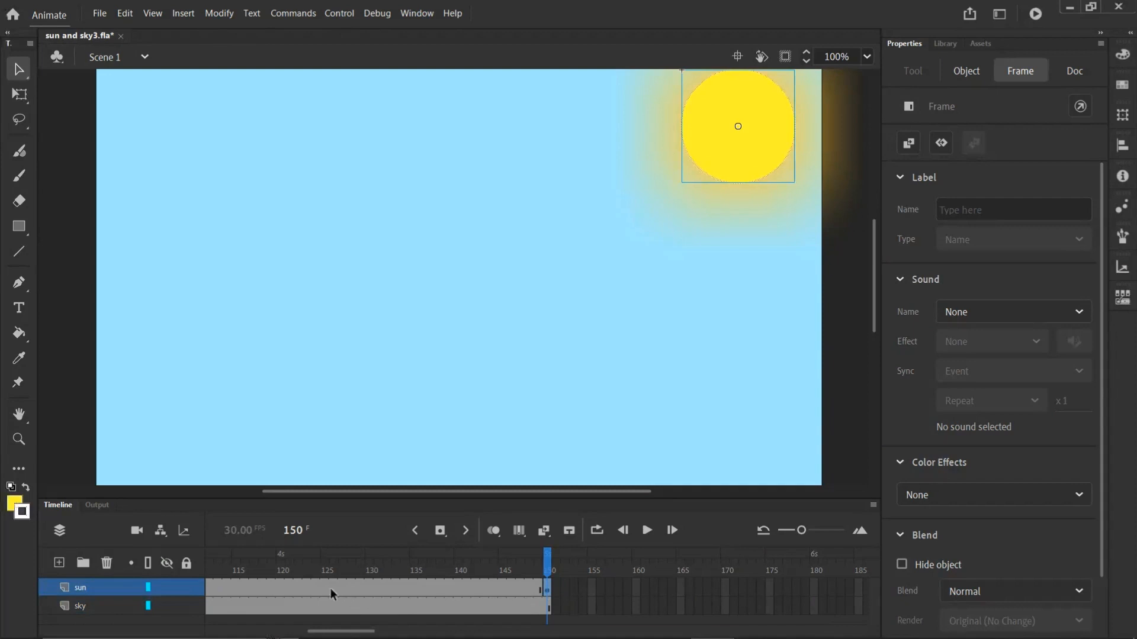
right_click(330, 589)
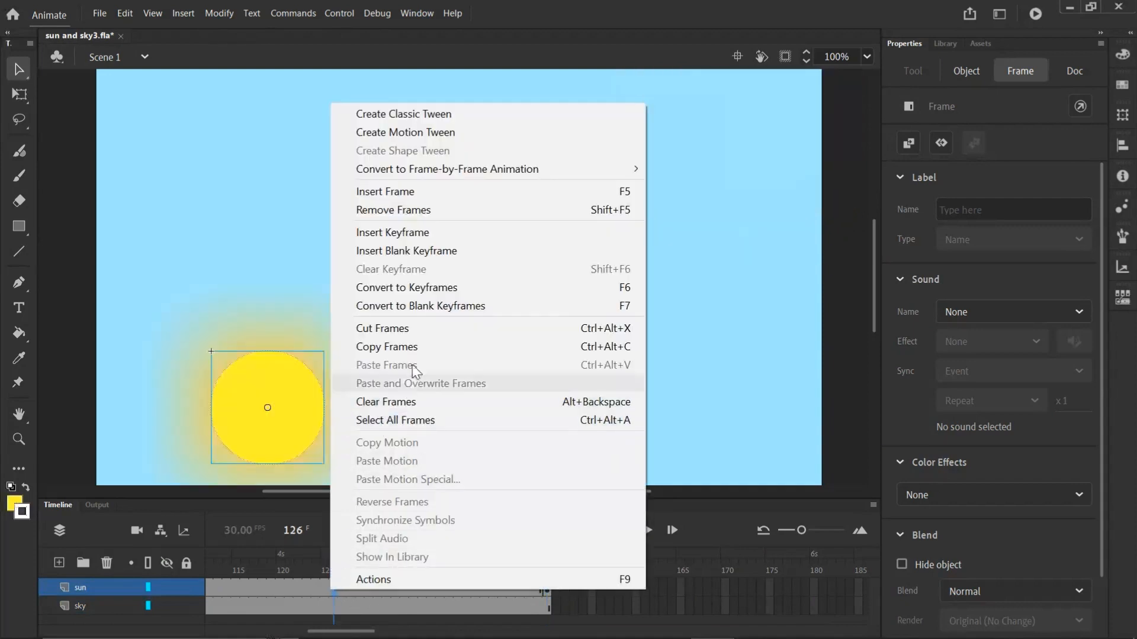
left_click(432, 115)
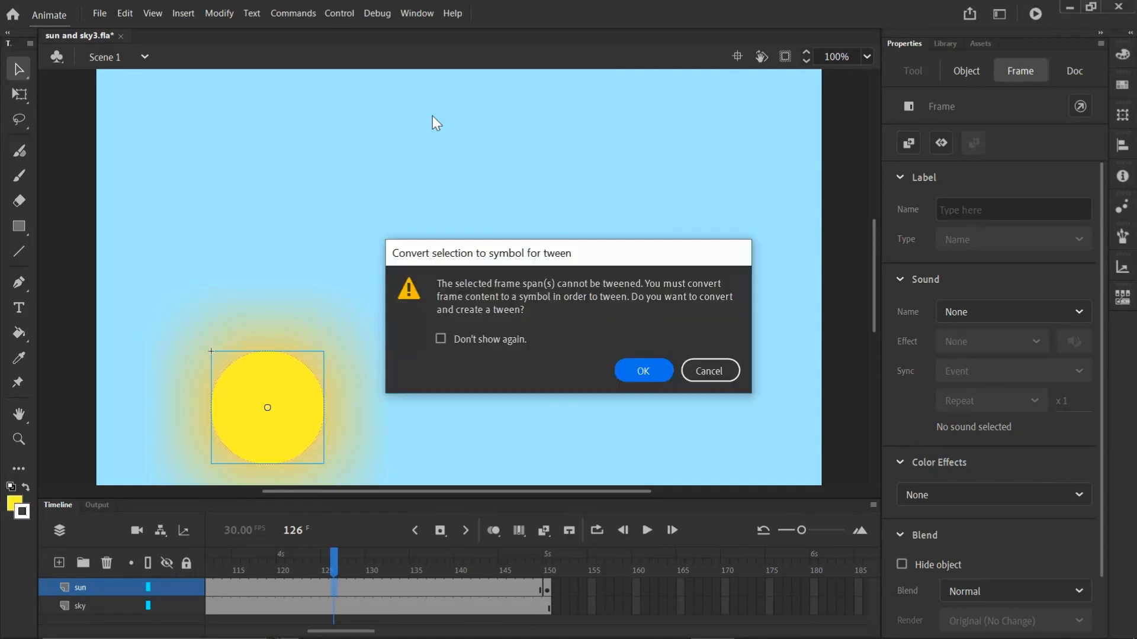
left_click(632, 373)
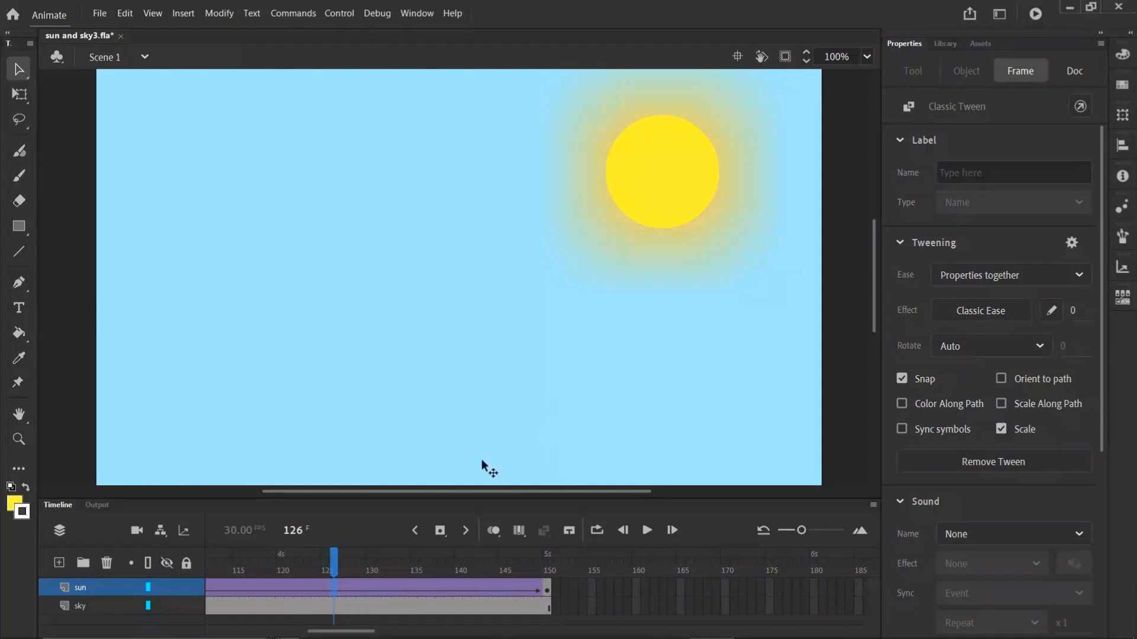
Step: Return to frame 1 and play the sun animation on the timeline
left_click(269, 631)
left_click_drag(280, 632, 235, 632)
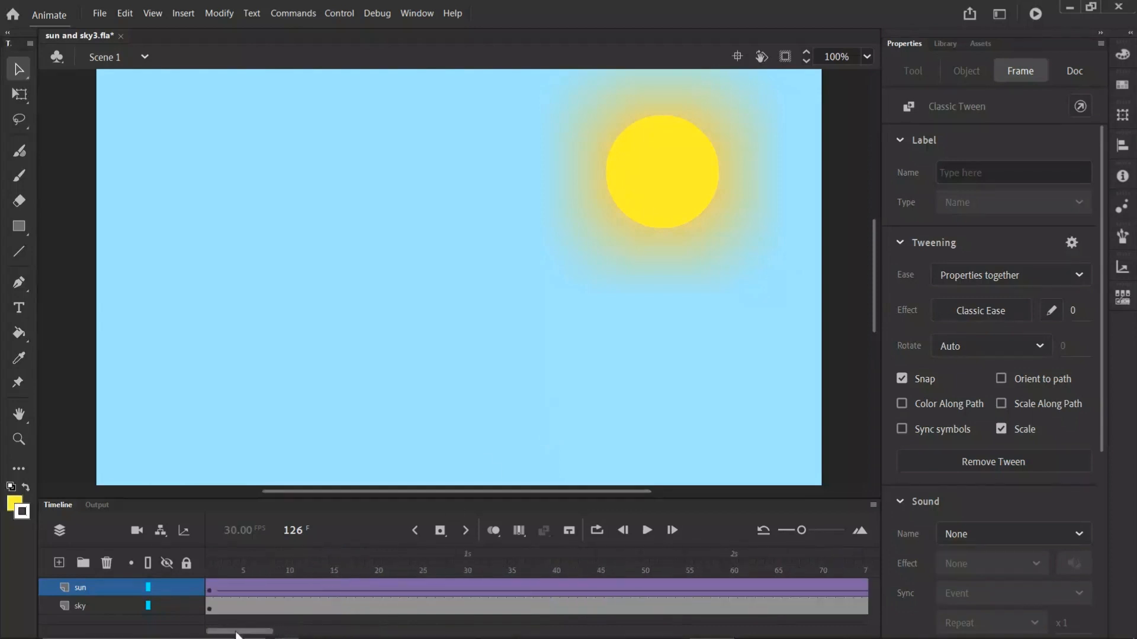
left_click(206, 563)
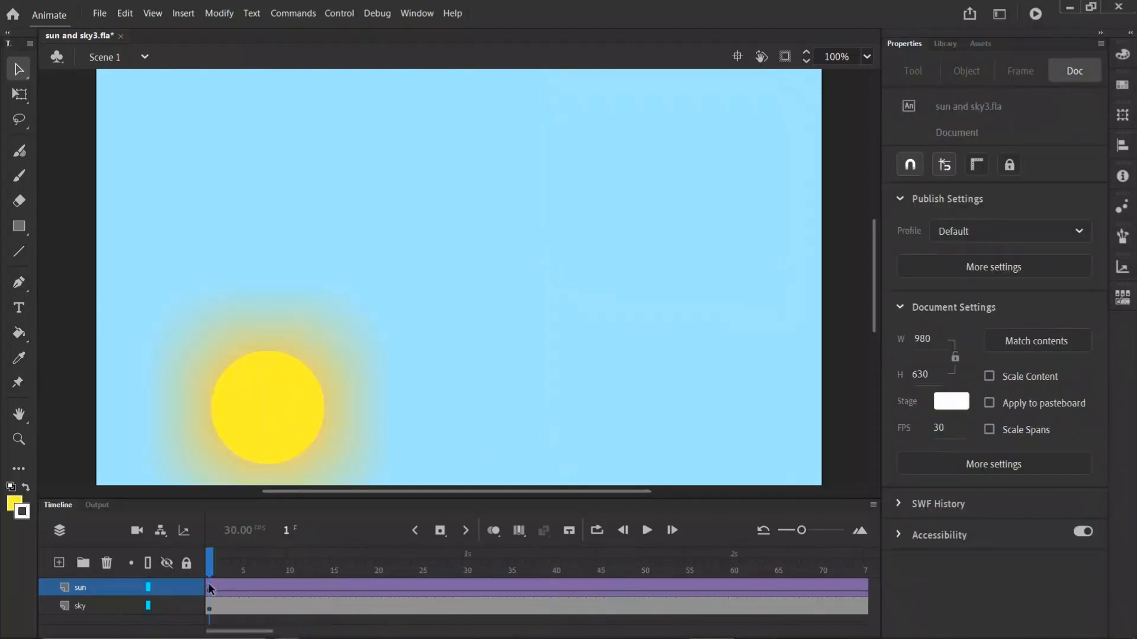
left_click(647, 529)
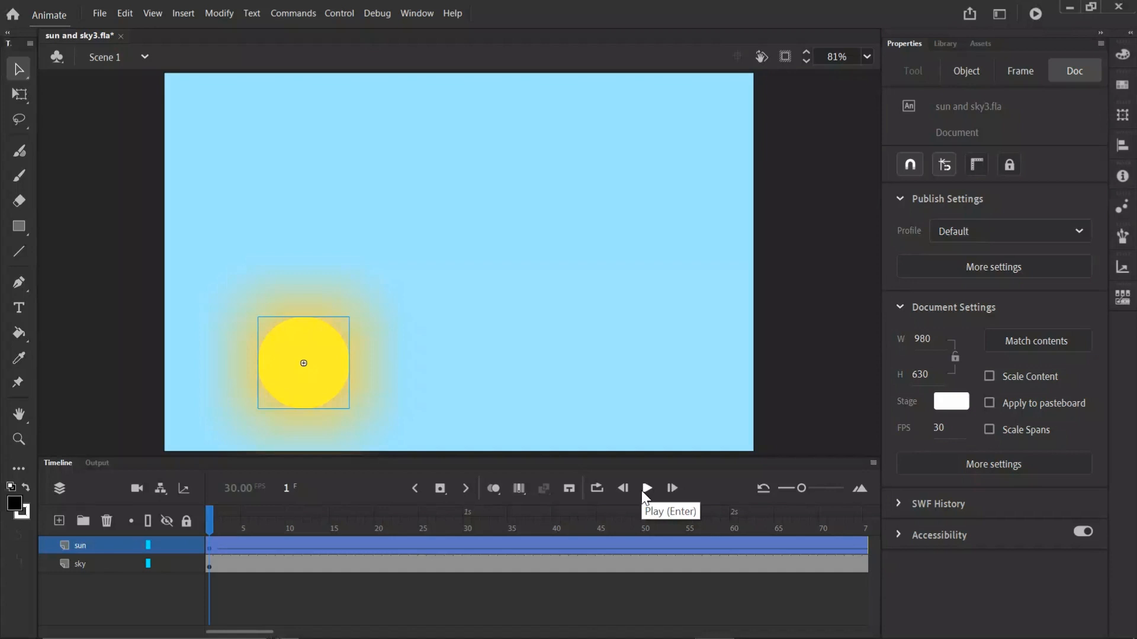
Step: Add a new layer above the sun layer, name it darkRectangle and select its frame 1
left_click(58, 519)
double_click(84, 544)
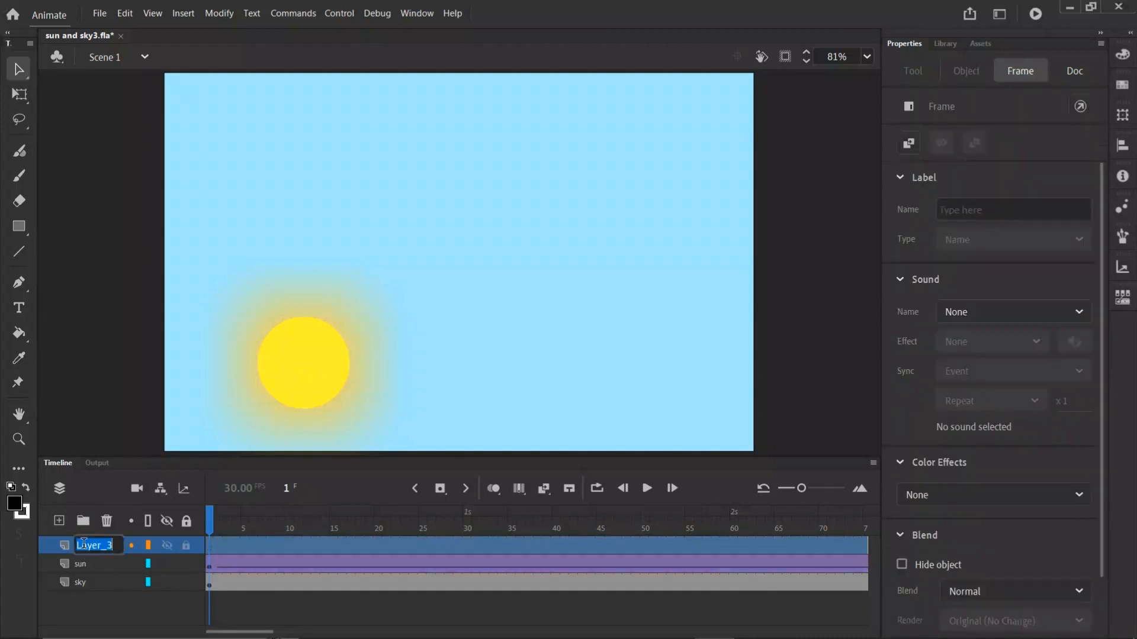
type("dar")
type("k")
type("Rec")
type("tangle")
left_click(208, 545)
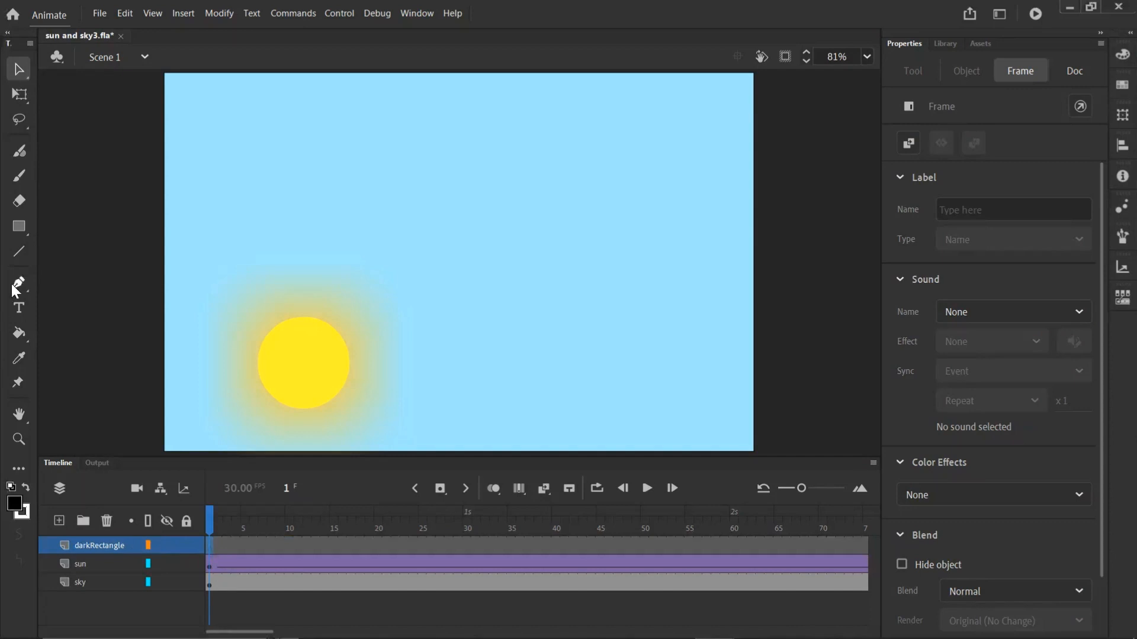
Step: Draw a rectangle covering the whole stage on the darkRectangle layer with a black #000000 fill at 50% alpha
left_click(19, 227)
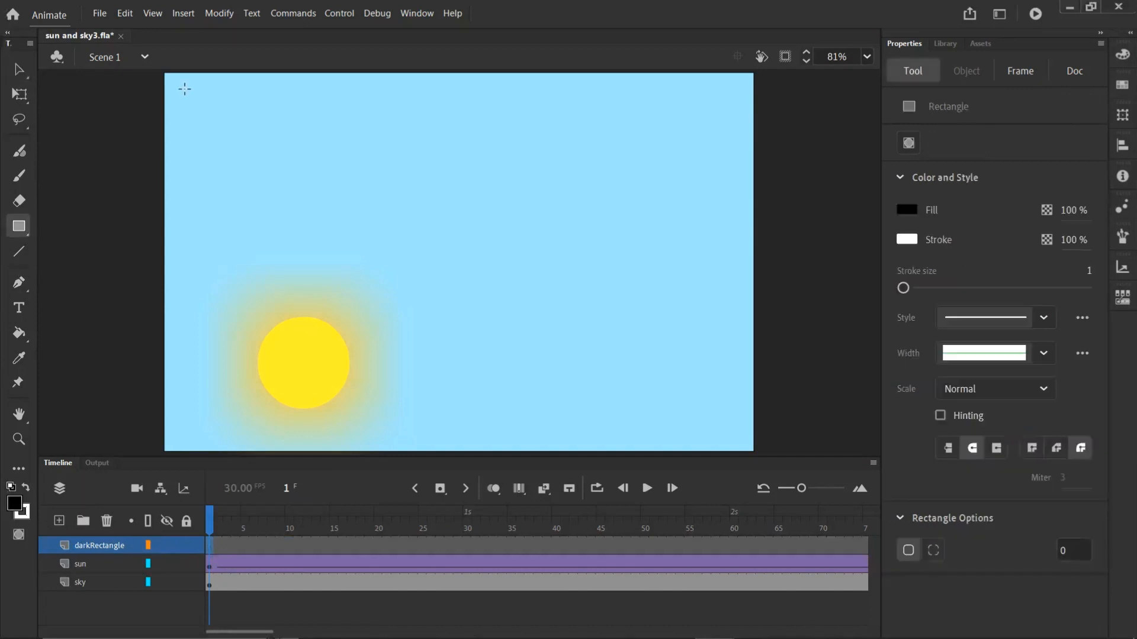
left_click(912, 211)
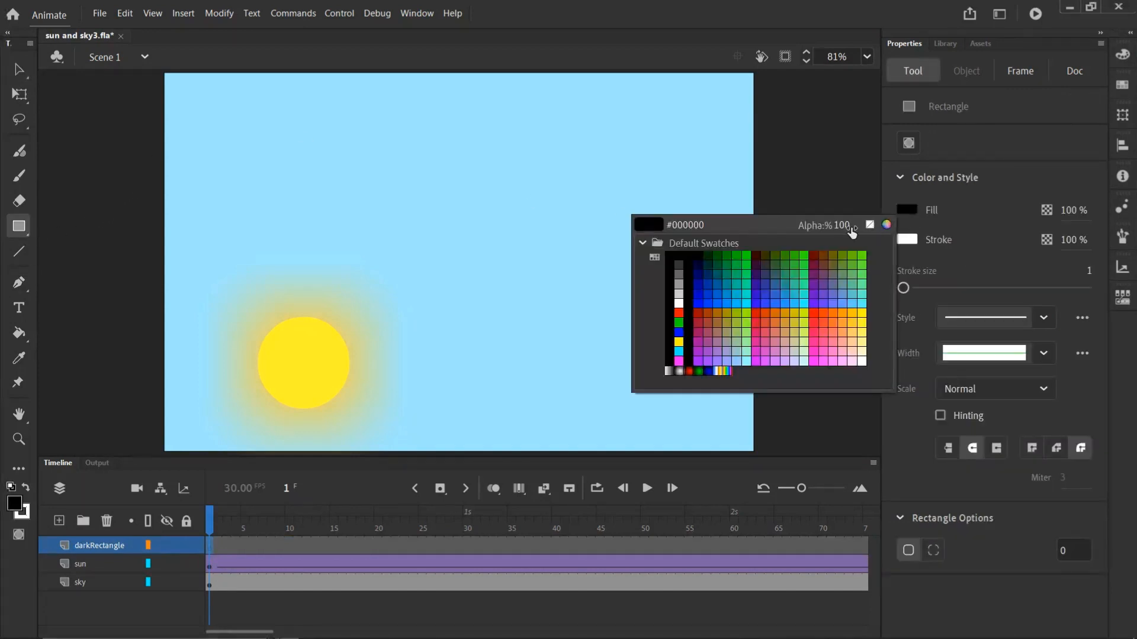
left_click(687, 264)
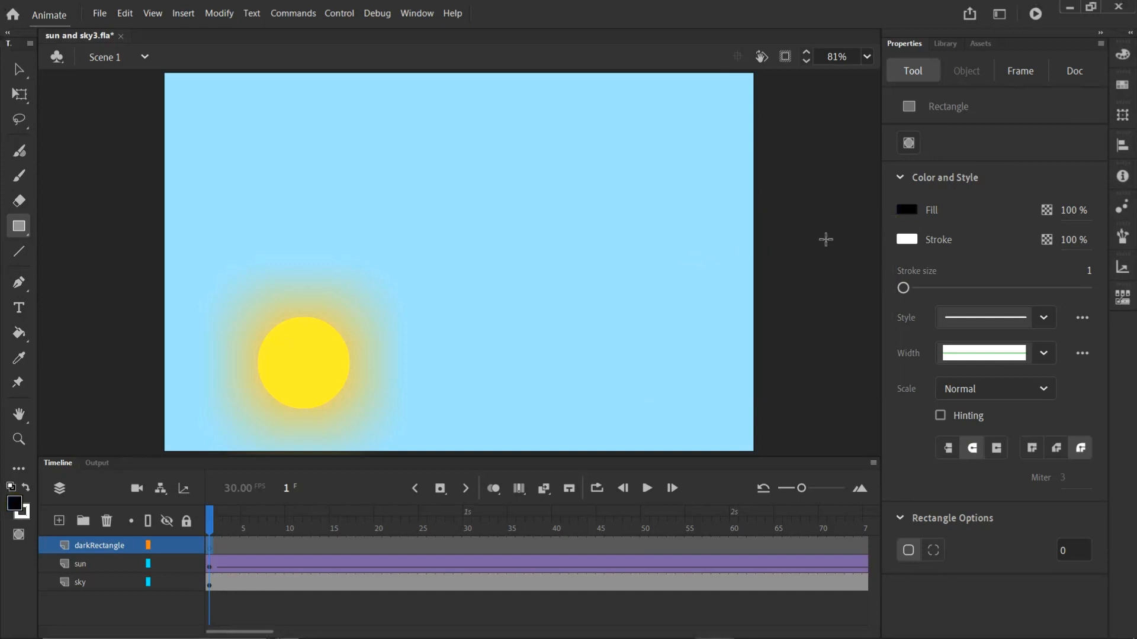
left_click(907, 210)
left_click(843, 226)
type("50")
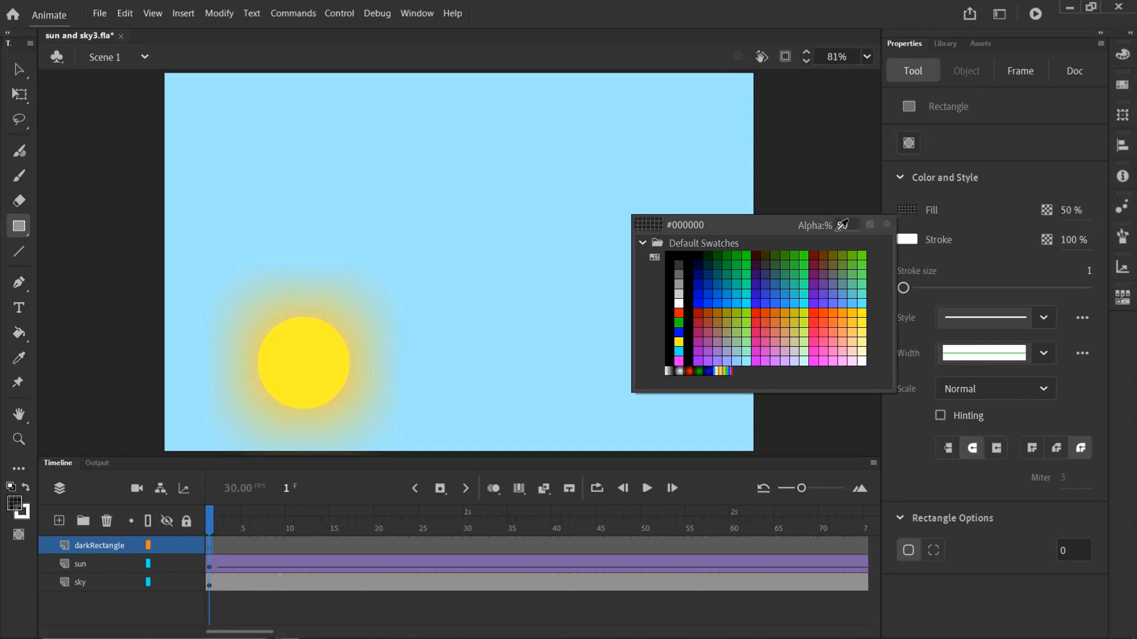
key("Return")
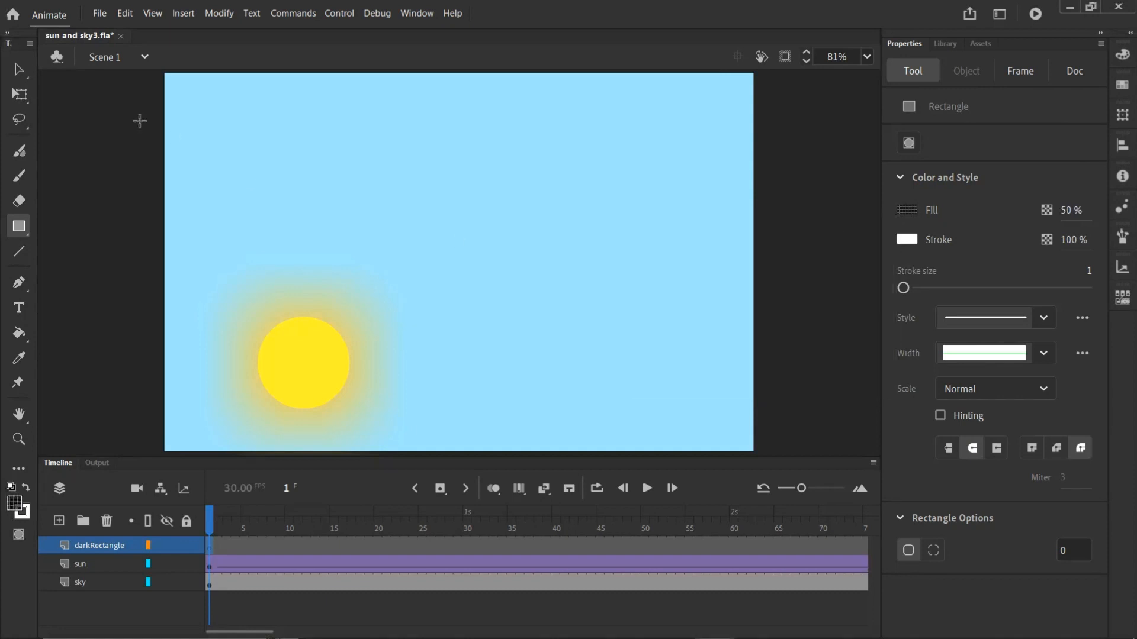
left_click_drag(165, 73, 754, 454)
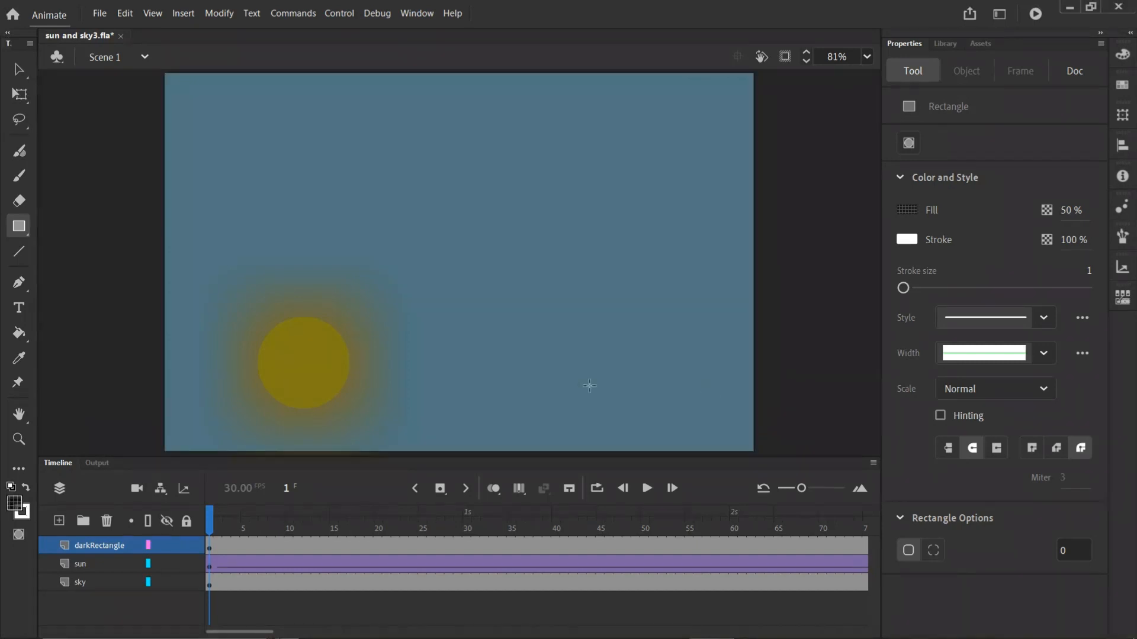
Step: Insert a keyframe at frame 150 of the darkRectangle layer
left_click(19, 69)
left_click_drag(251, 633, 340, 634)
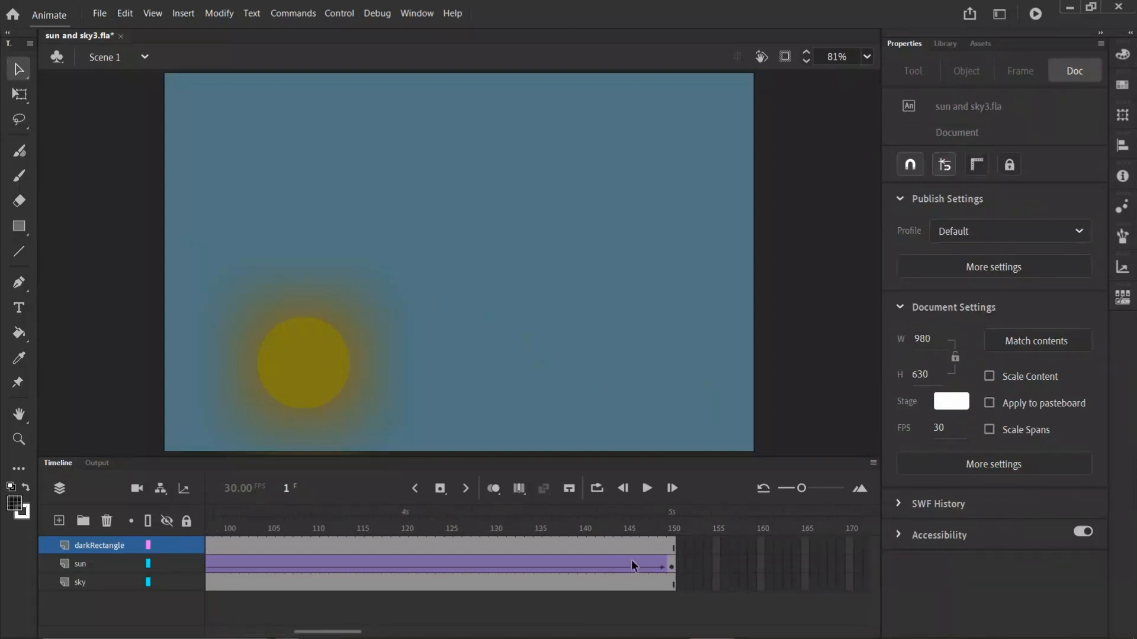
left_click(672, 545)
right_click(670, 548)
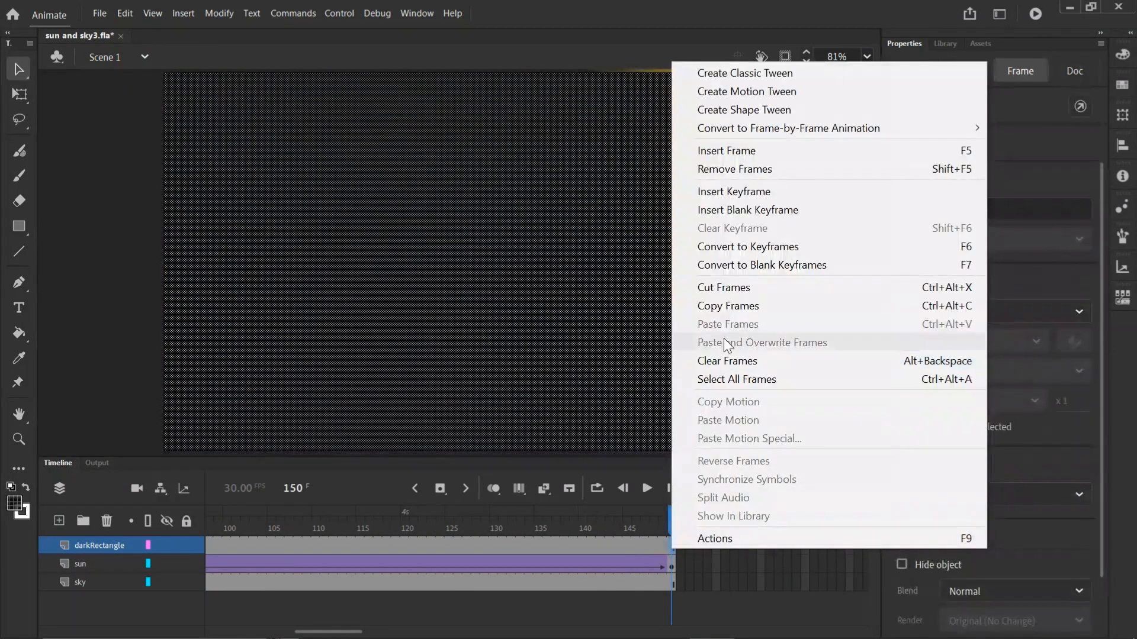
left_click(751, 190)
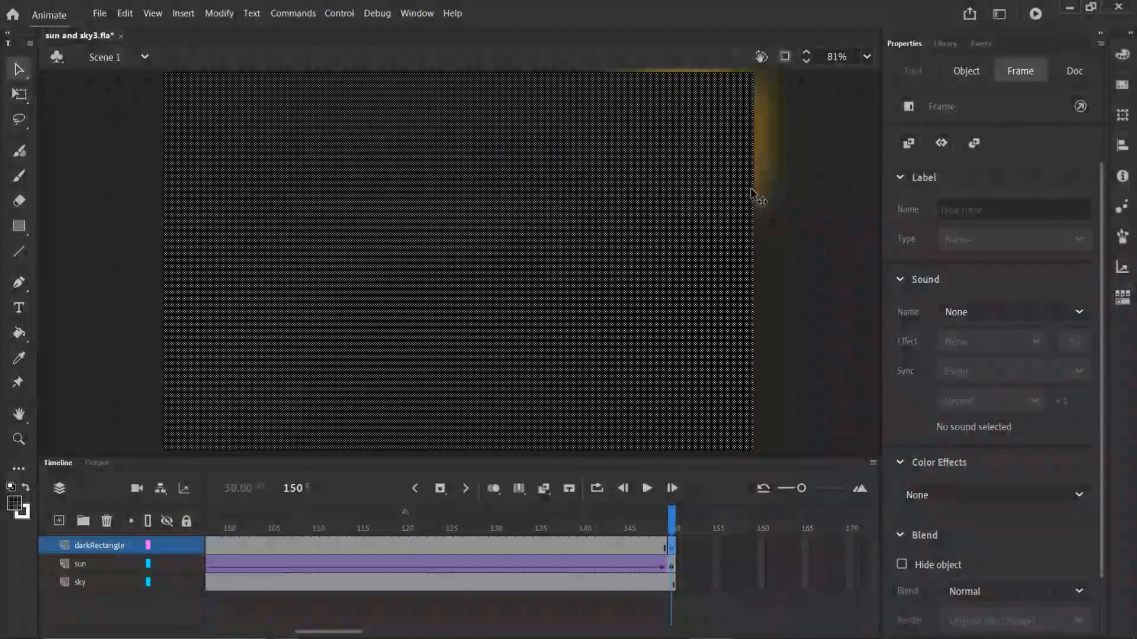
Step: Set the fill alpha of the dark rectangle at frame 150 to 0%, keeping the #000000 colour
left_click(769, 357)
left_click(714, 333)
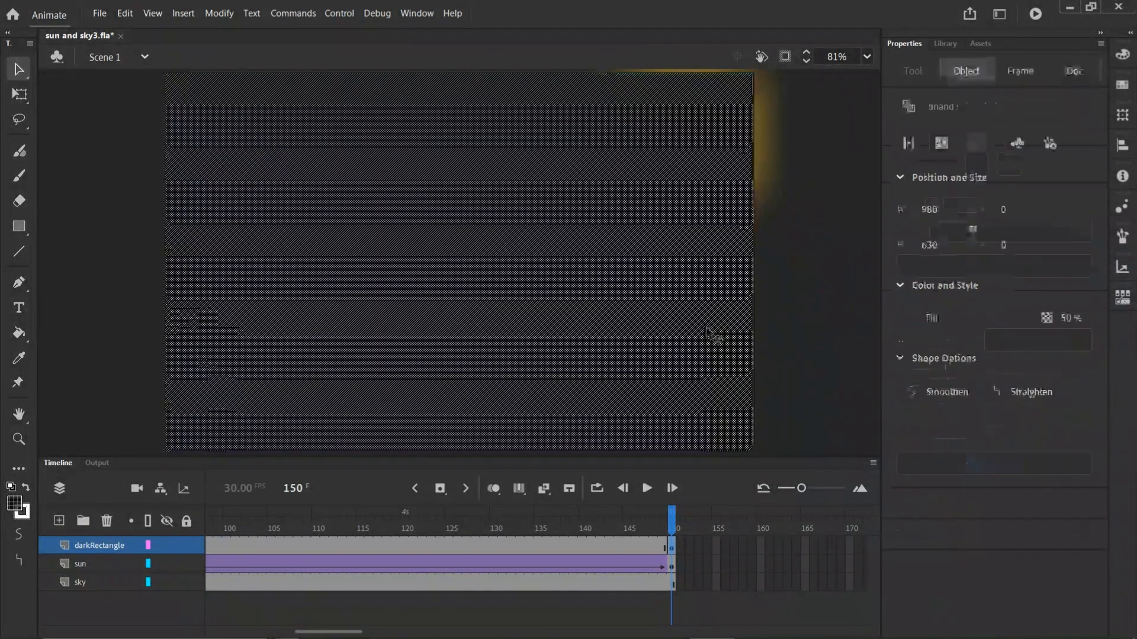
left_click(906, 317)
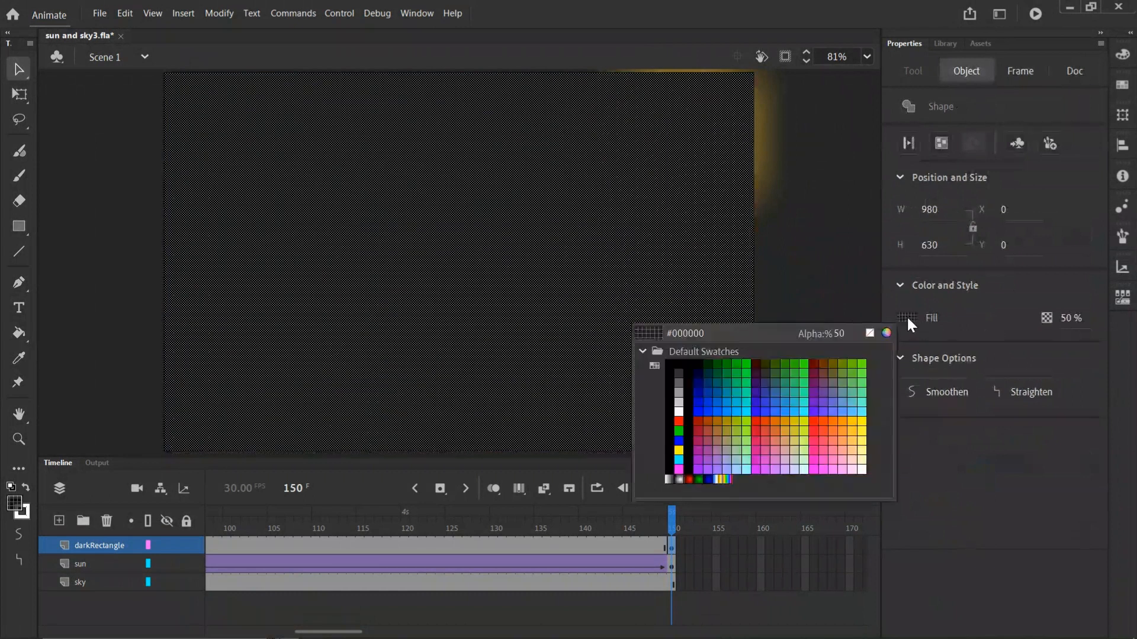
left_click(843, 333)
type("0")
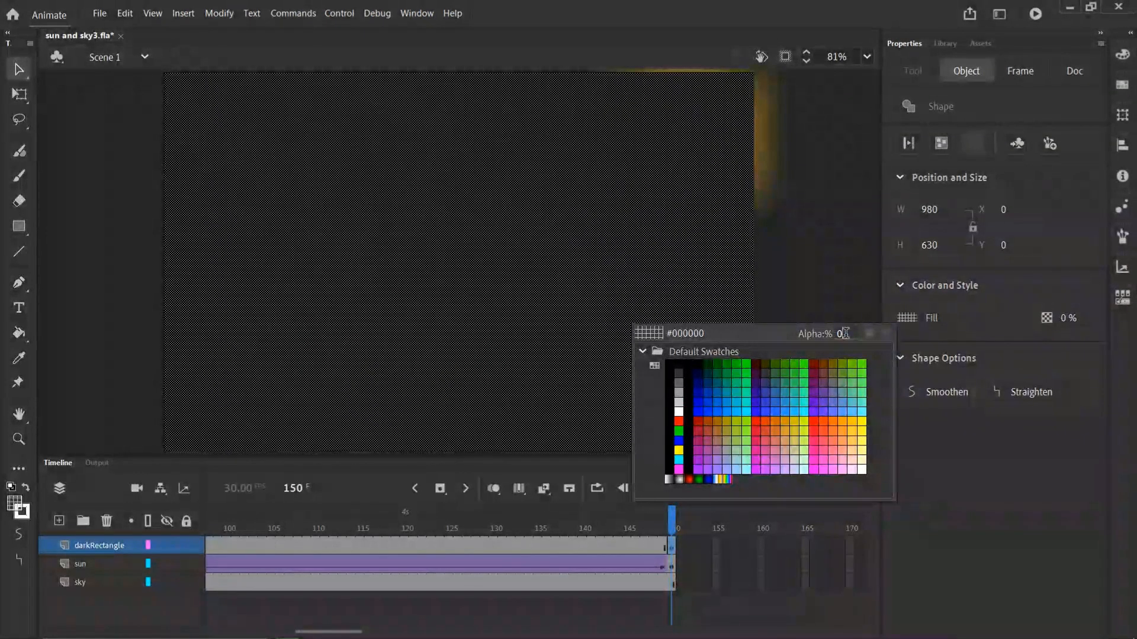
key("Return")
left_click(810, 343)
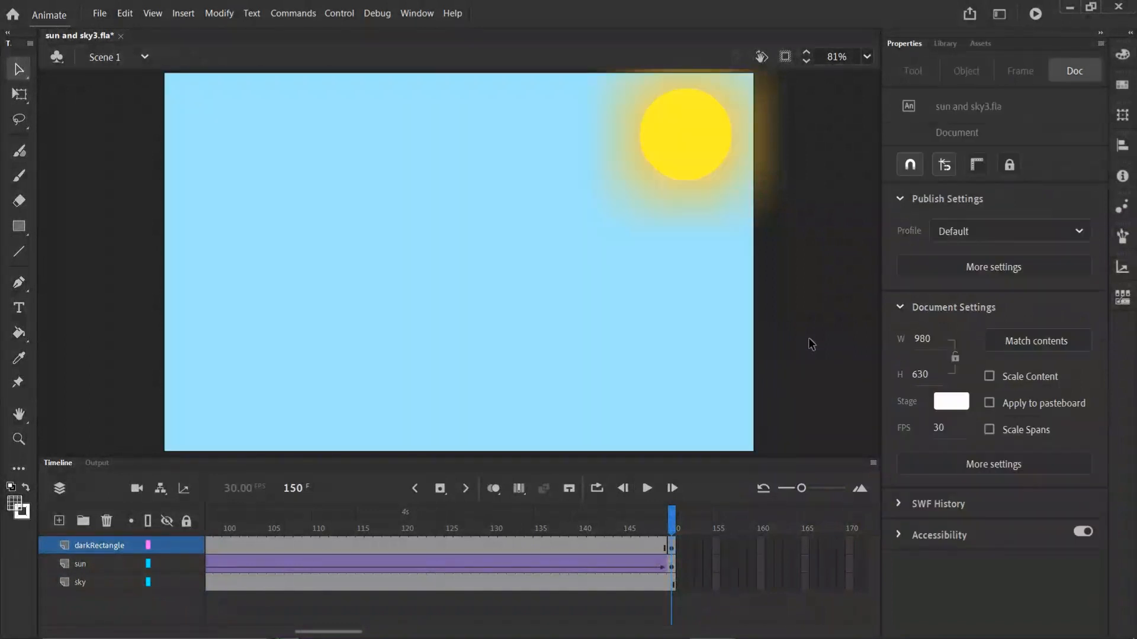
Step: Create a shape tween between the darkRectangle layer's two keyframes and play the animation from frame 1
right_click(591, 545)
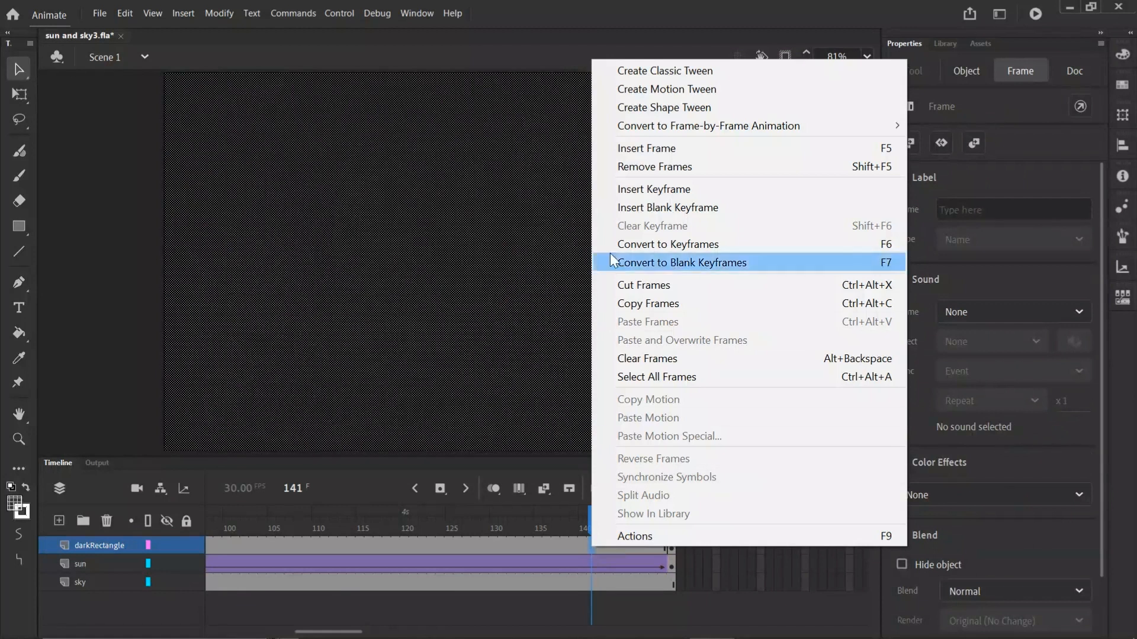
left_click(638, 106)
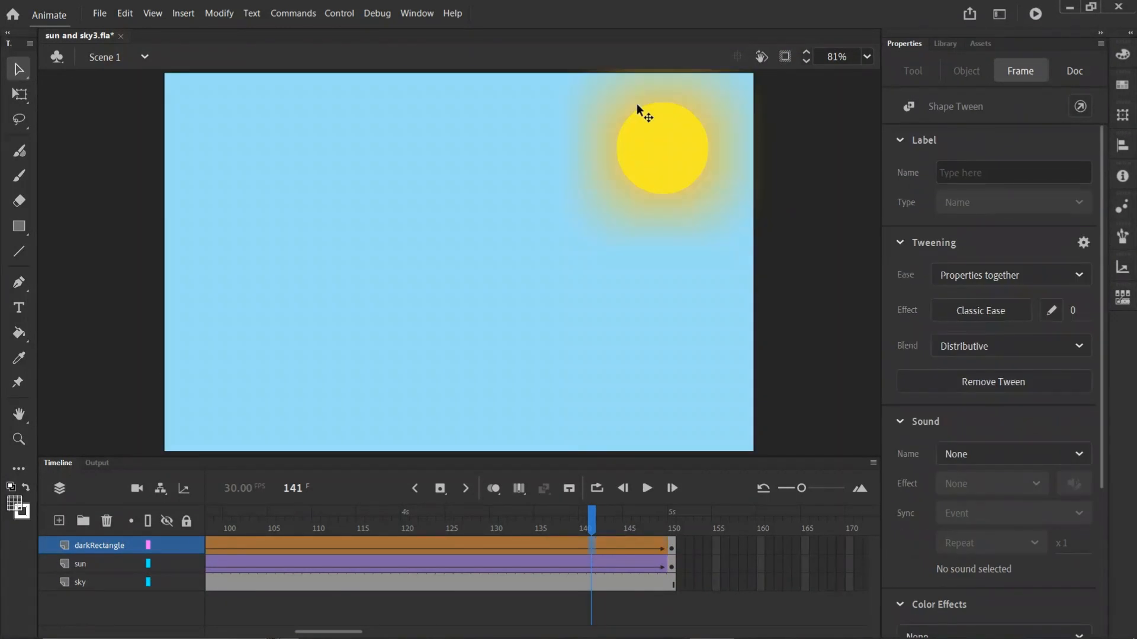
left_click_drag(347, 634, 259, 635)
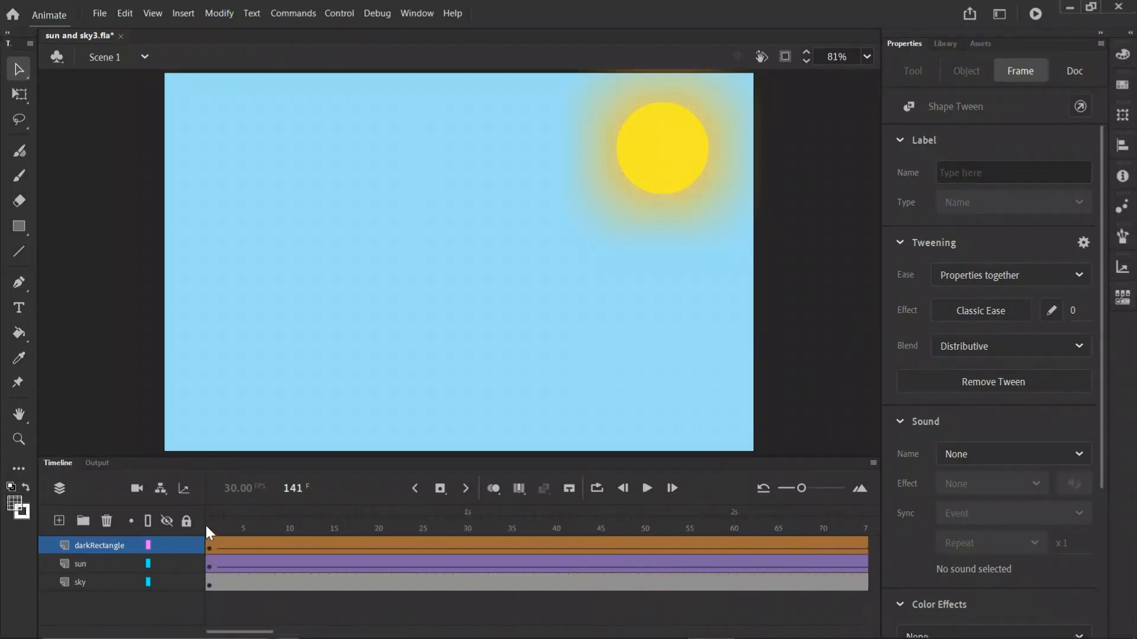
left_click(205, 524)
left_click(650, 487)
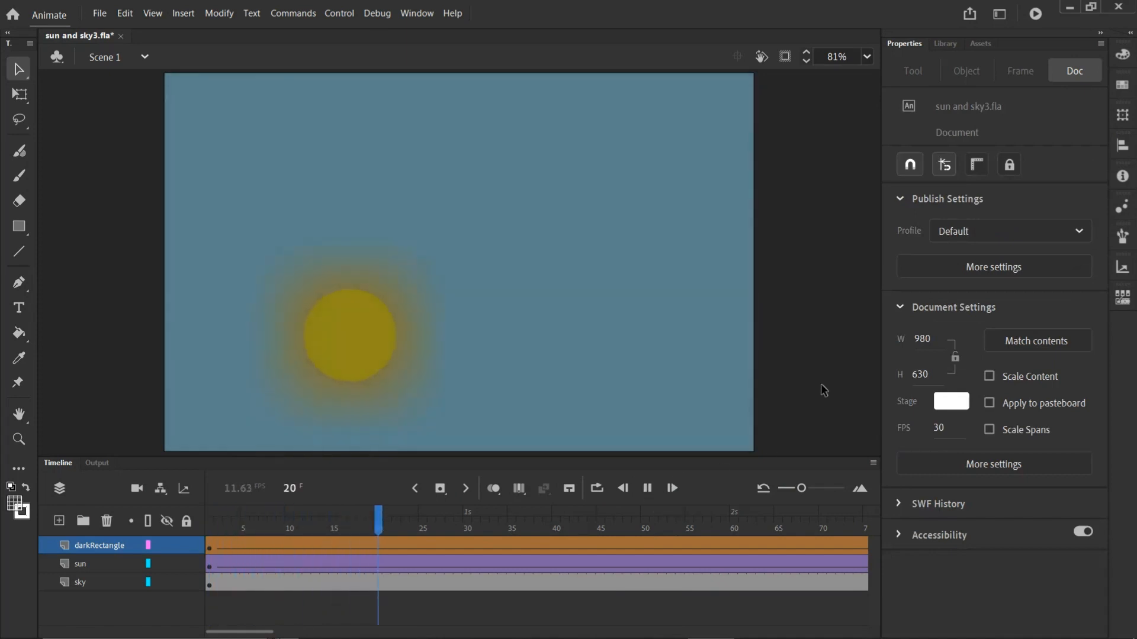